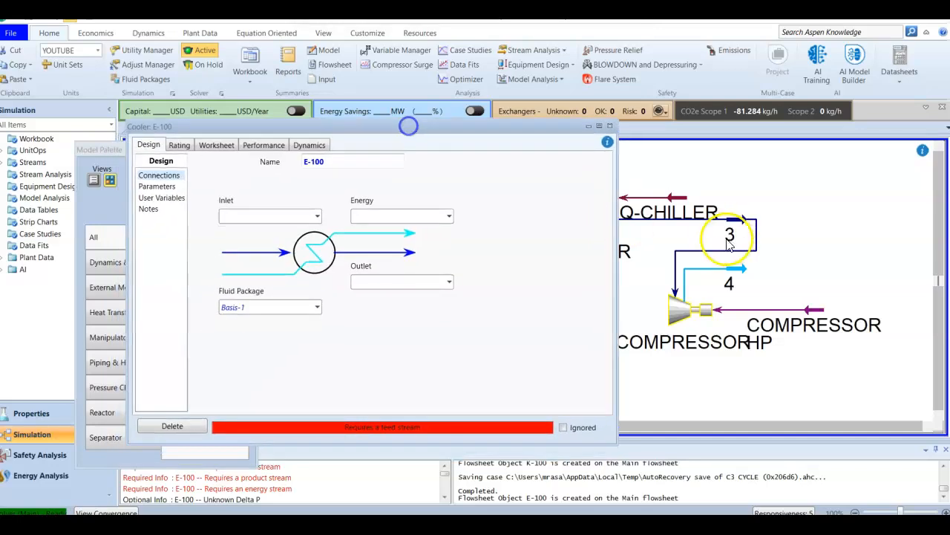
Connect cooler E-100 with stream 4 as inlet, stream 1 as outlet and a new energy stream named COOLER-Q
click(318, 216)
click(245, 229)
click(450, 282)
click(394, 303)
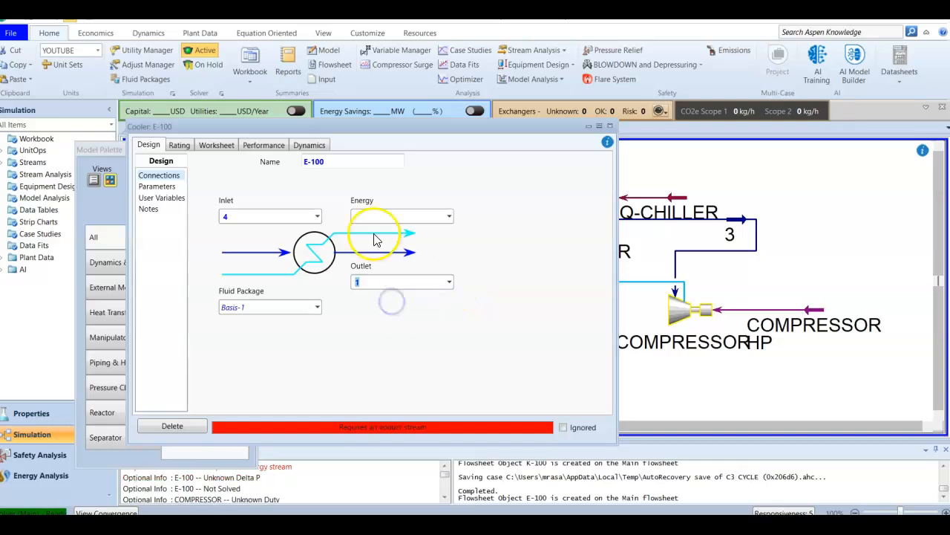
drag(355, 127, 494, 149)
click(439, 408)
click(525, 231)
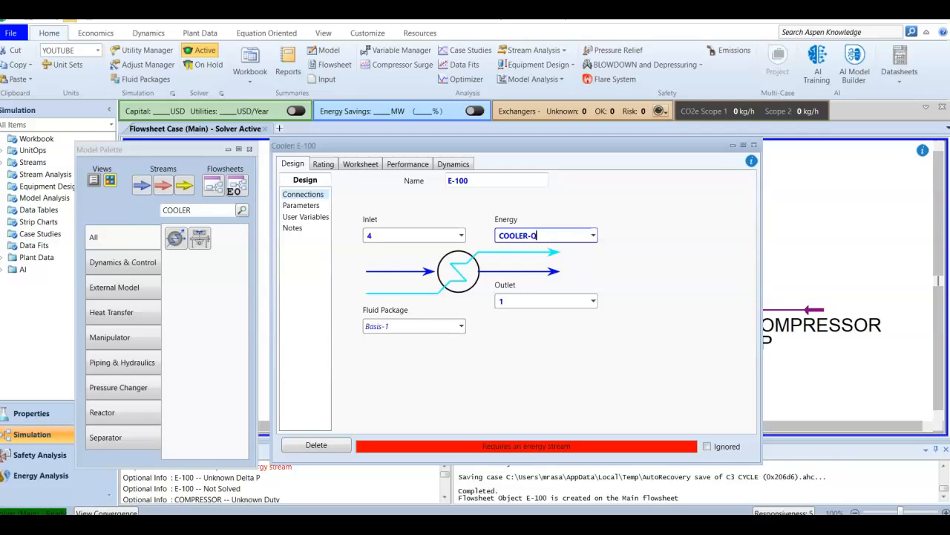
key(Return)
click(547, 383)
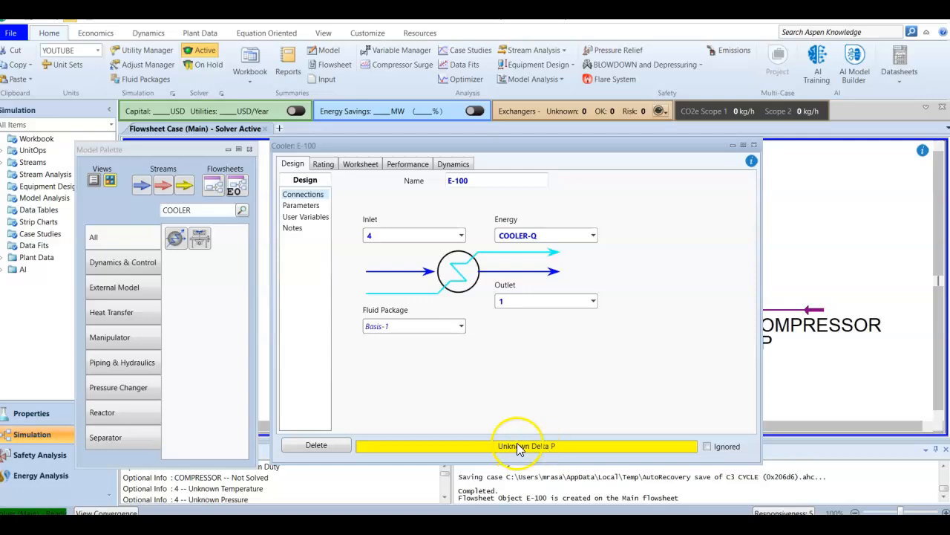
Set the cooler's Delta P to 35 kPa and close its property window
click(314, 207)
click(414, 199)
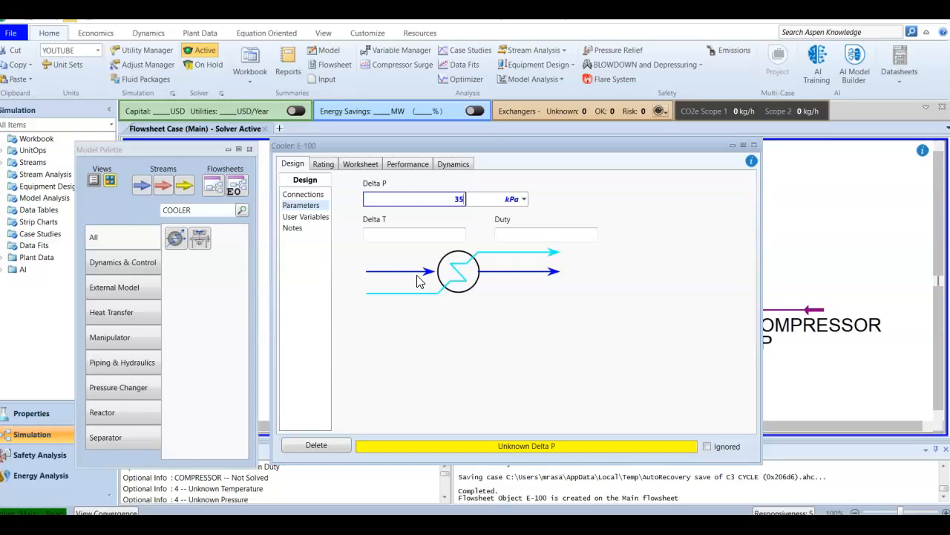
key(Return)
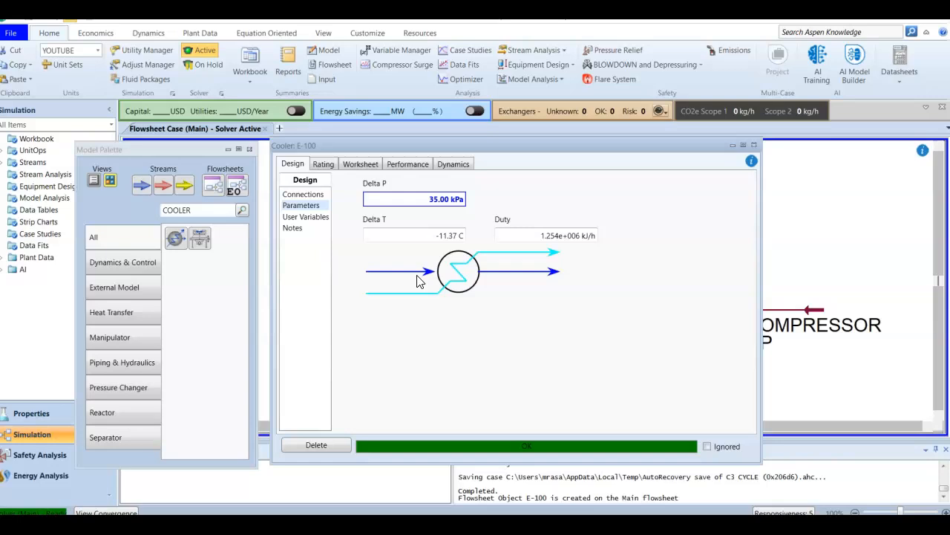
click(456, 245)
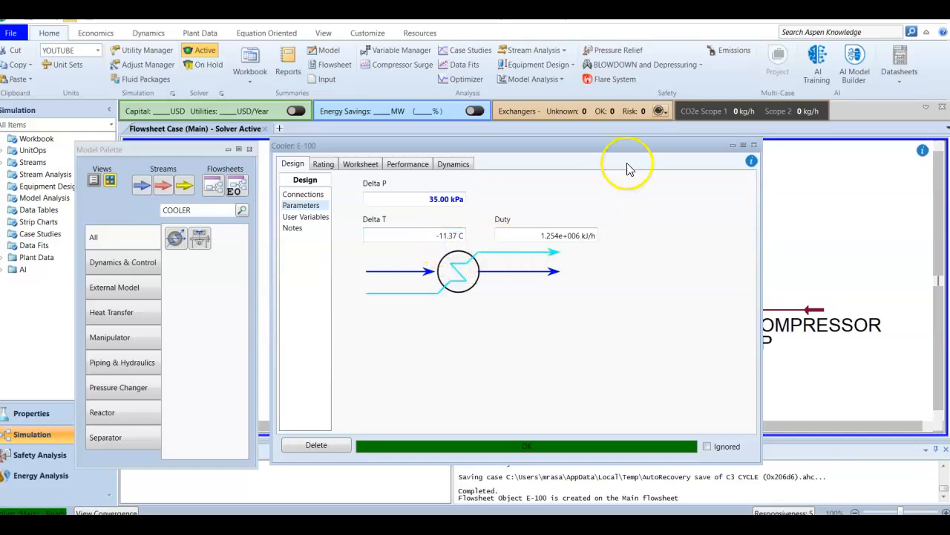
click(753, 144)
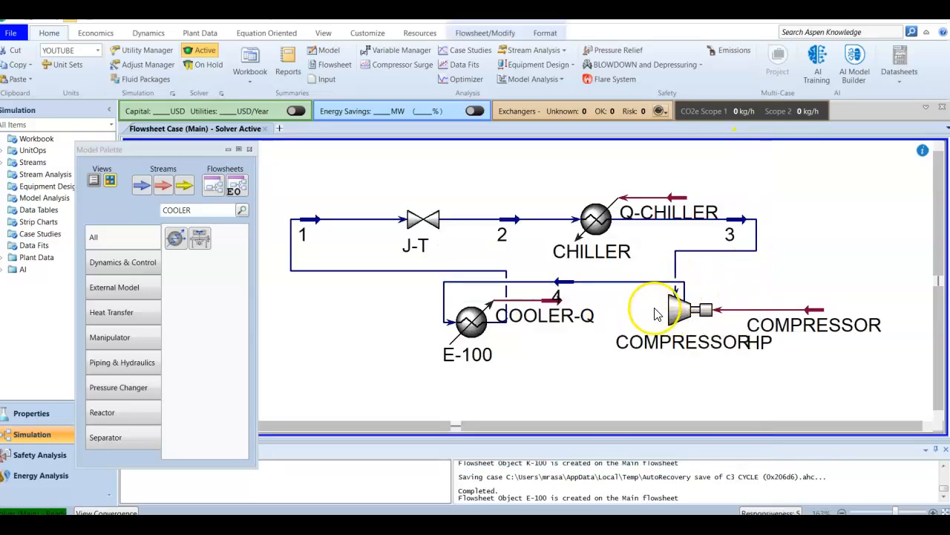
Reopen cooler E-100 and show its pressure drop, temperature change and duty parameters
double_click(474, 329)
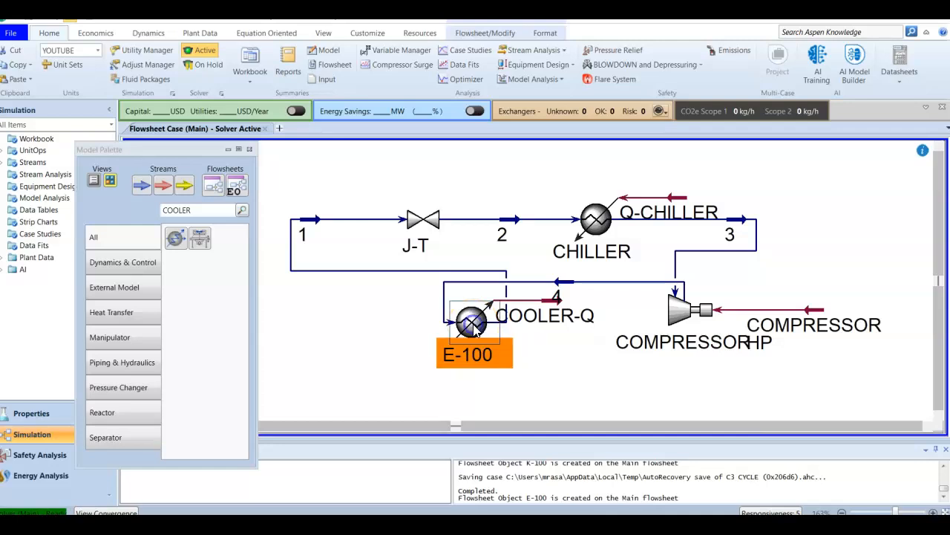
drag(368, 141, 436, 111)
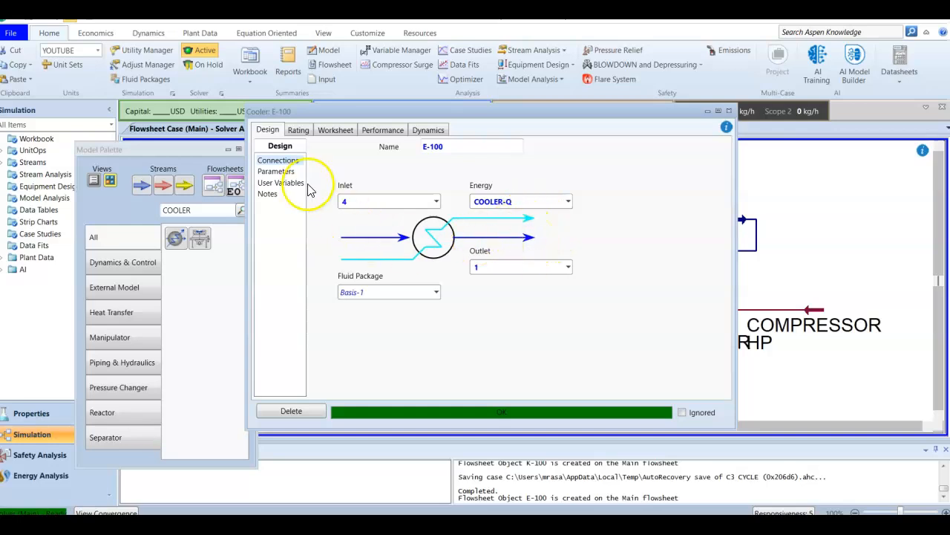
click(288, 172)
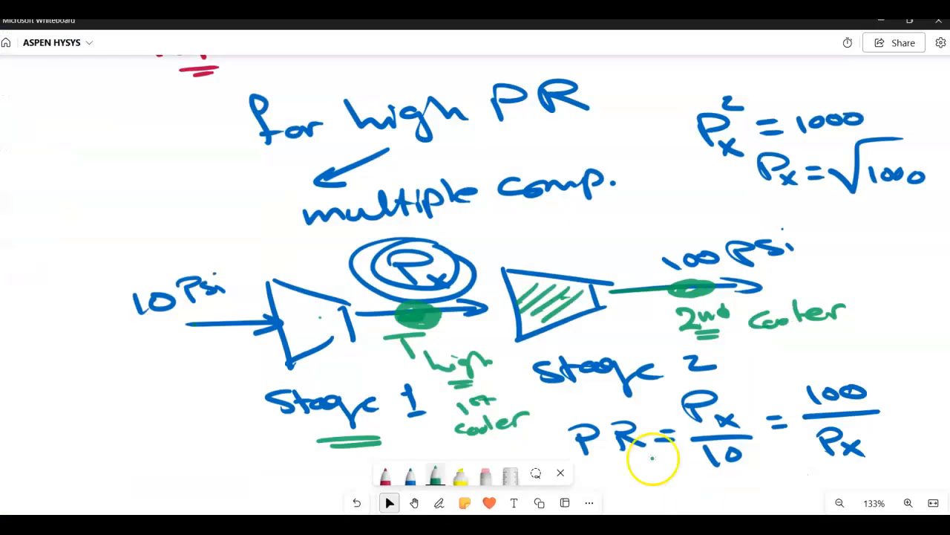
Switch to Microsoft Whiteboard and handwrite "Cooler duty Q = ṁ·Cp·ΔT" on a blank area of the board
click(416, 502)
drag(277, 438, 267, 171)
drag(268, 297, 260, 167)
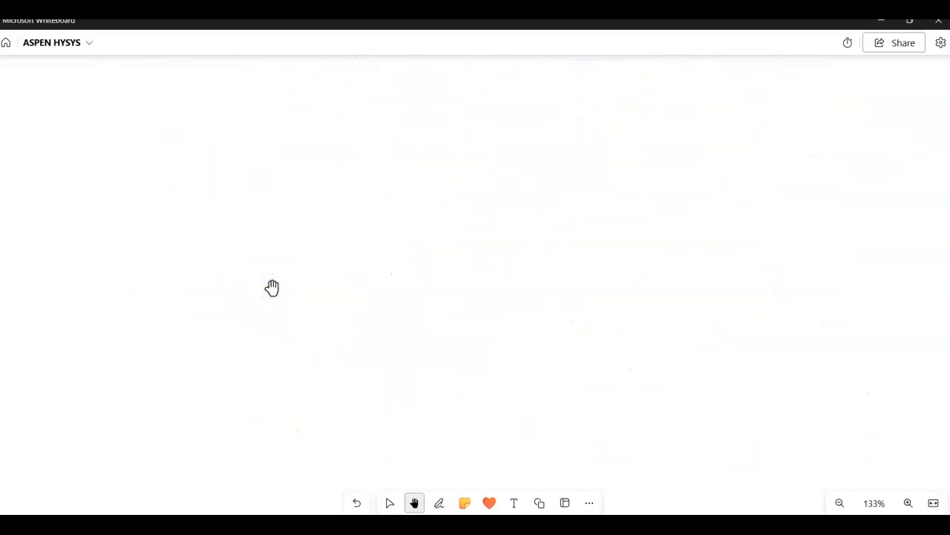
key(alt+w)
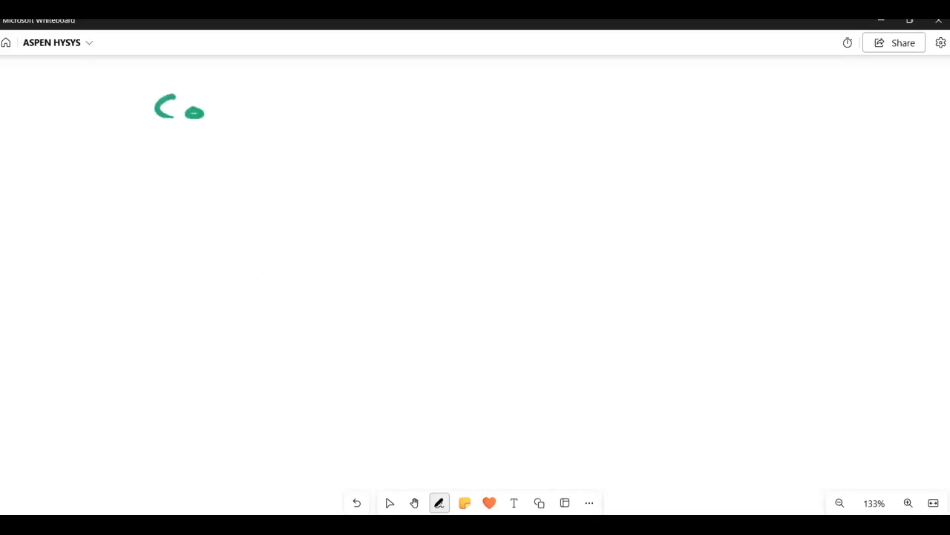
mouse_move(227, 100)
mouse_down()
mouse_move(257, 116)
mouse_move(283, 100)
mouse_up()
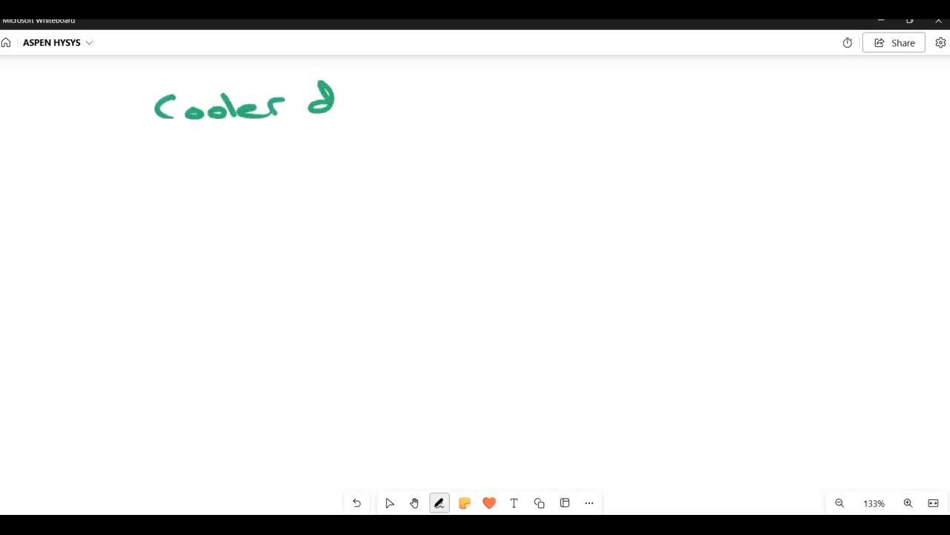
mouse_move(360, 80)
mouse_down()
mouse_move(406, 95)
mouse_move(386, 121)
mouse_up()
mouse_move(481, 83)
mouse_down()
mouse_move(450, 102)
mouse_move(468, 86)
mouse_up()
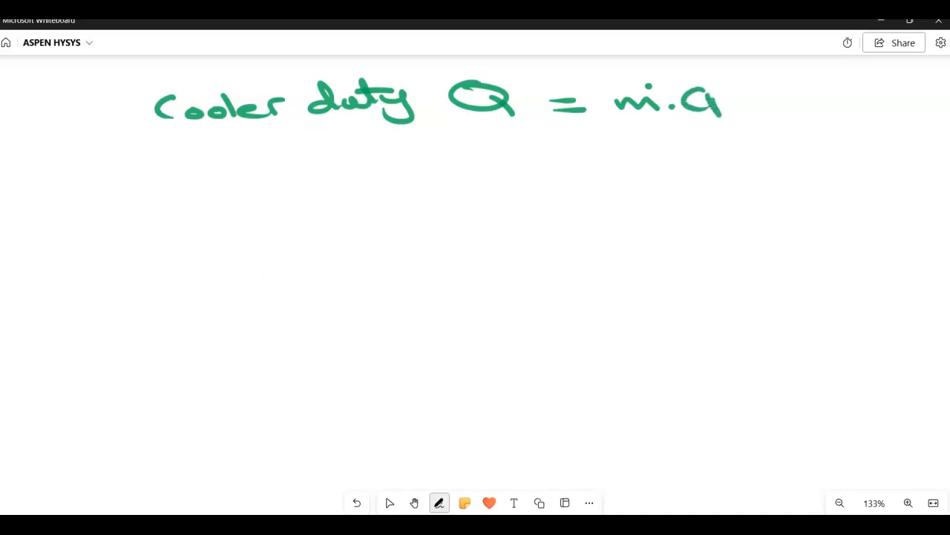
mouse_move(765, 110)
mouse_down()
mouse_move(766, 89)
mouse_move(825, 77)
mouse_up()
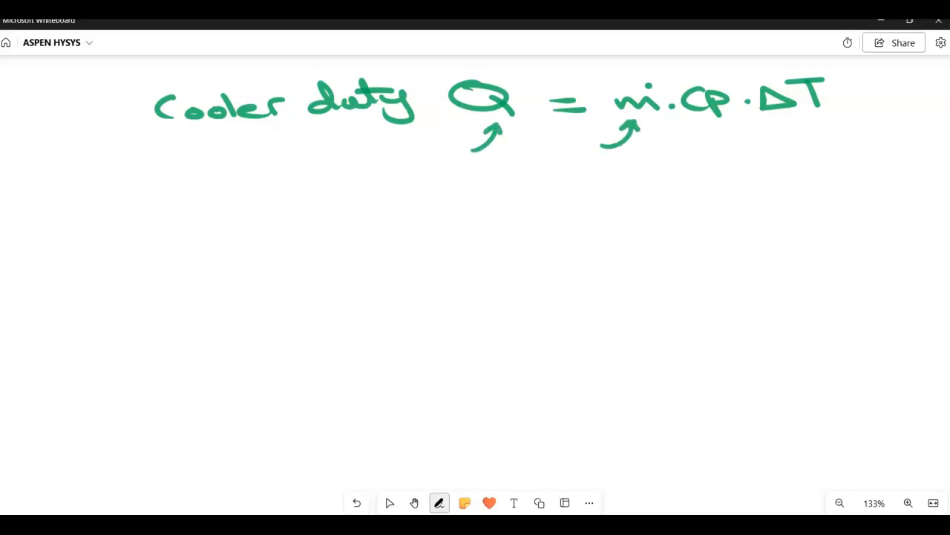
Annotate the duty equation with kg/hr under ṁ and kJ/hr under Q, and underline Cp and ΔT
drag(628, 165, 623, 187)
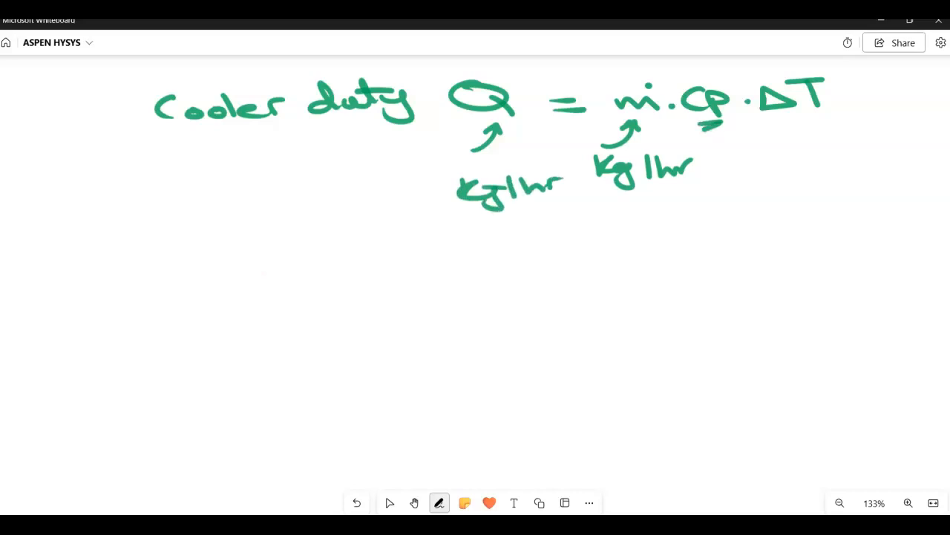
drag(781, 116, 823, 111)
drag(777, 125, 822, 117)
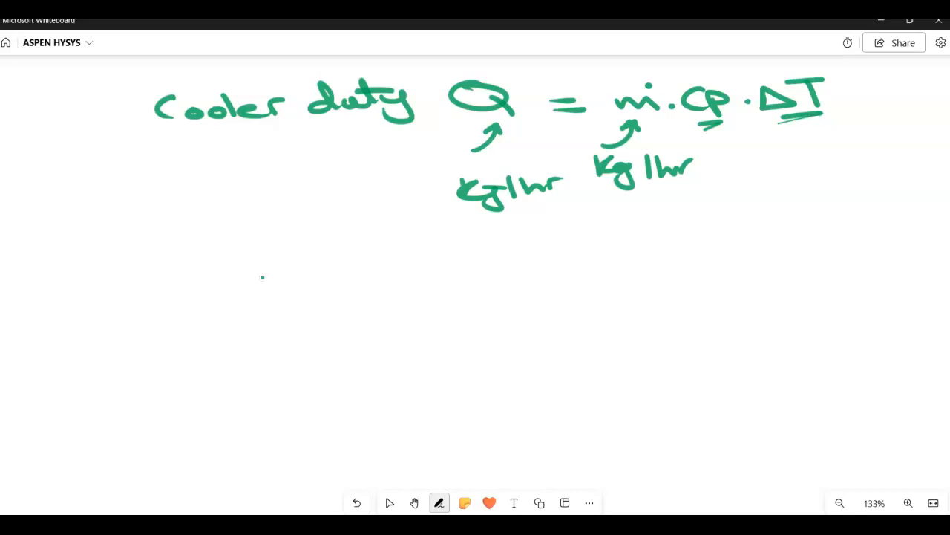
Handwrite the cooling example 20°C → 5°C below the equation, with ΔT = 5 − 20, underlining both temperatures
drag(476, 267, 498, 291)
drag(561, 266, 568, 281)
mouse_move(585, 275)
mouse_down()
mouse_move(659, 274)
mouse_move(675, 290)
mouse_up()
mouse_move(748, 256)
mouse_down()
mouse_move(720, 281)
mouse_move(771, 254)
mouse_up()
drag(497, 354, 582, 346)
drag(568, 348, 570, 367)
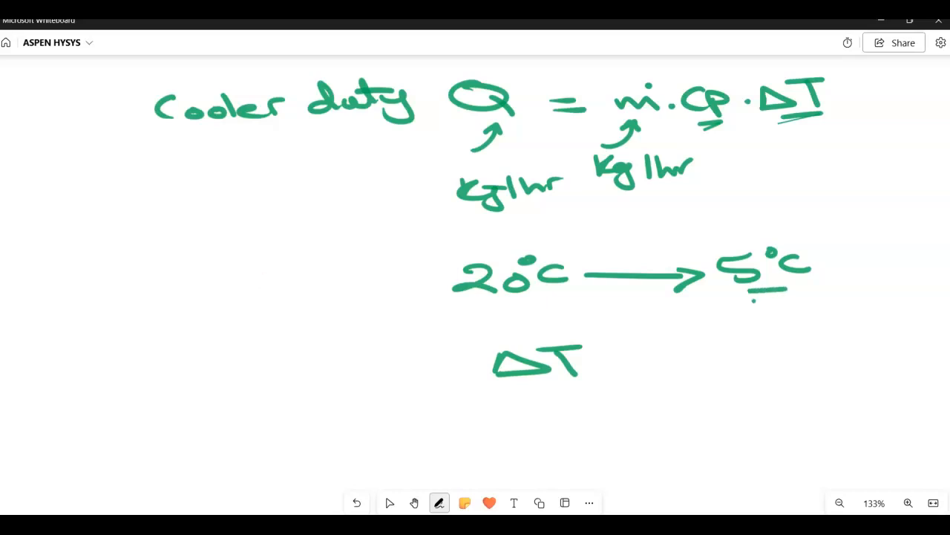
mouse_move(676, 346)
mouse_down()
mouse_move(647, 364)
mouse_move(715, 351)
mouse_up()
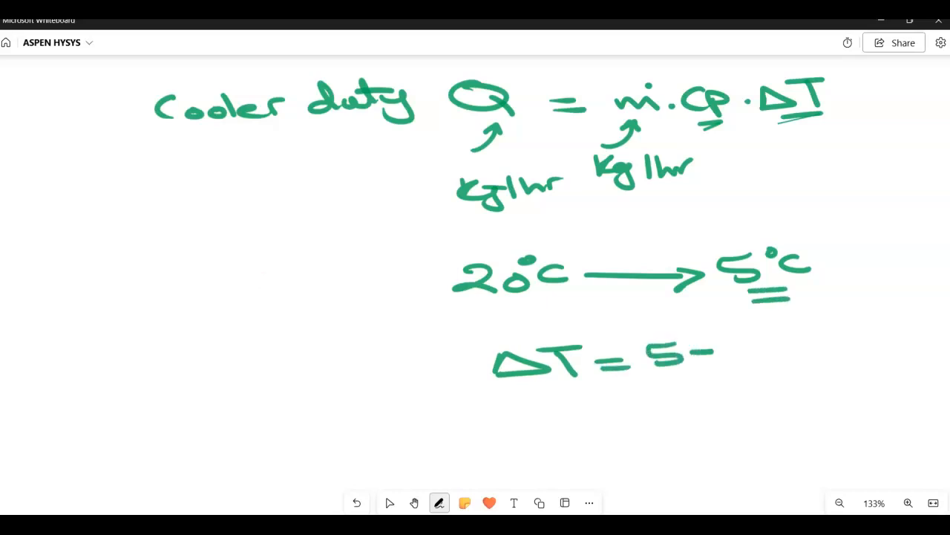
drag(483, 303, 519, 301)
drag(484, 310, 526, 308)
mouse_move(741, 339)
mouse_down()
mouse_move(772, 355)
mouse_move(793, 340)
mouse_up()
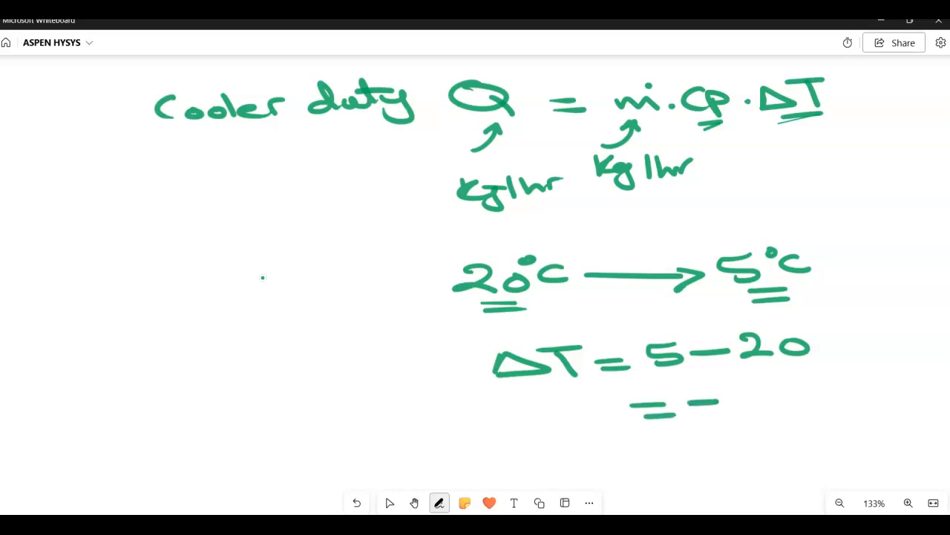
Complete the temperature difference as −15°C and underline it
drag(759, 391, 747, 407)
drag(788, 374, 792, 376)
drag(823, 385, 824, 398)
drag(778, 426, 719, 434)
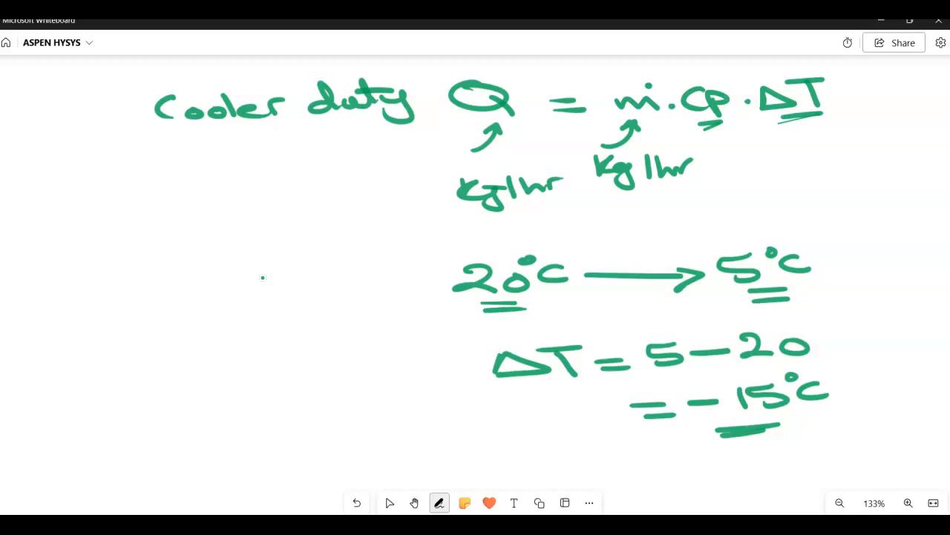
Add pen marks beside ΔT and above Q in the cooler duty equation
key(h)
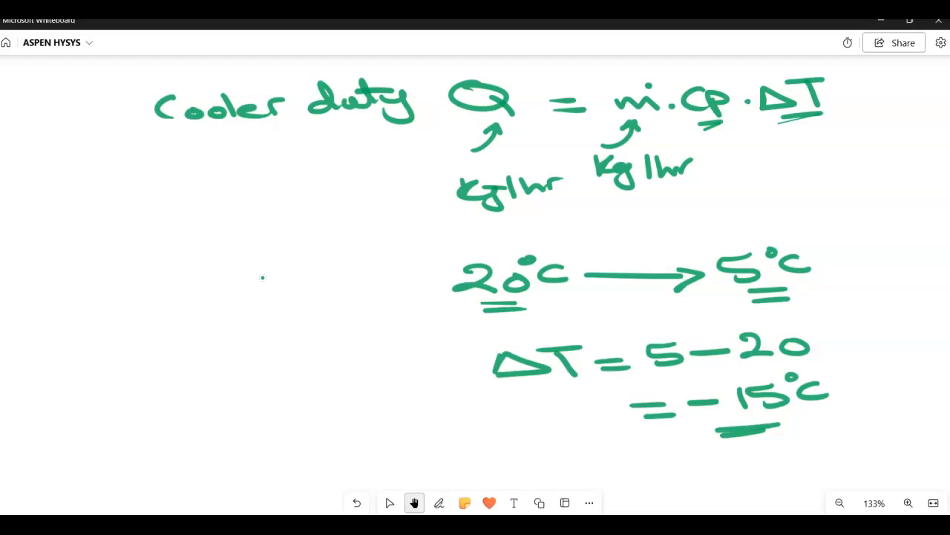
key(p)
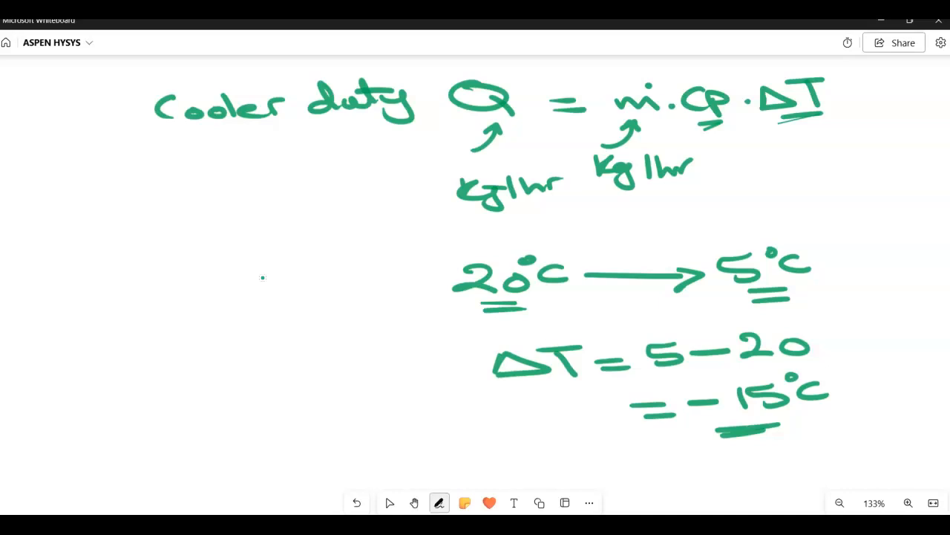
mouse_move(833, 74)
mouse_down()
mouse_move(724, 112)
mouse_move(855, 89)
mouse_up()
mouse_move(494, 66)
mouse_down()
mouse_move(545, 122)
mouse_move(538, 74)
mouse_up()
key(h)
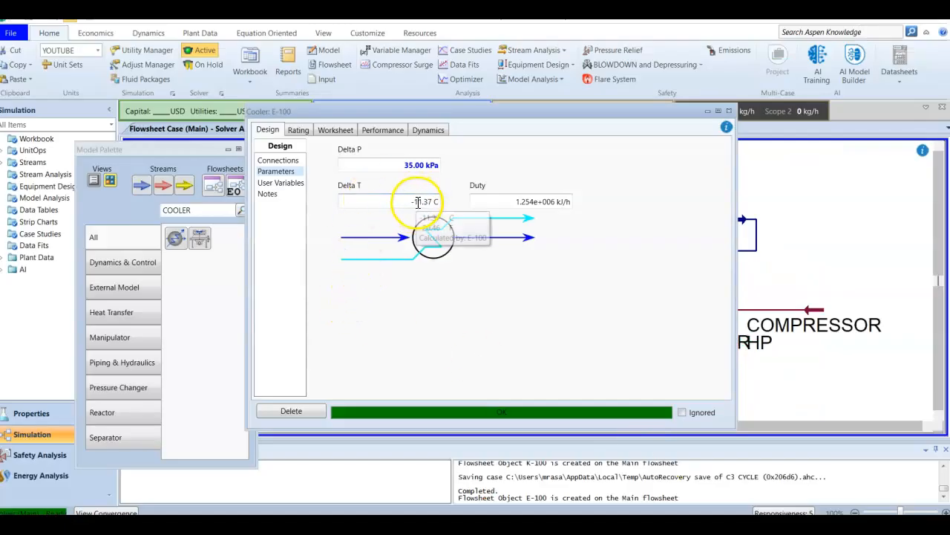
Return to Aspen HYSYS, examine the cooler's Delta T, duty and the temperatures of streams 4 and 1, and close its window
click(395, 214)
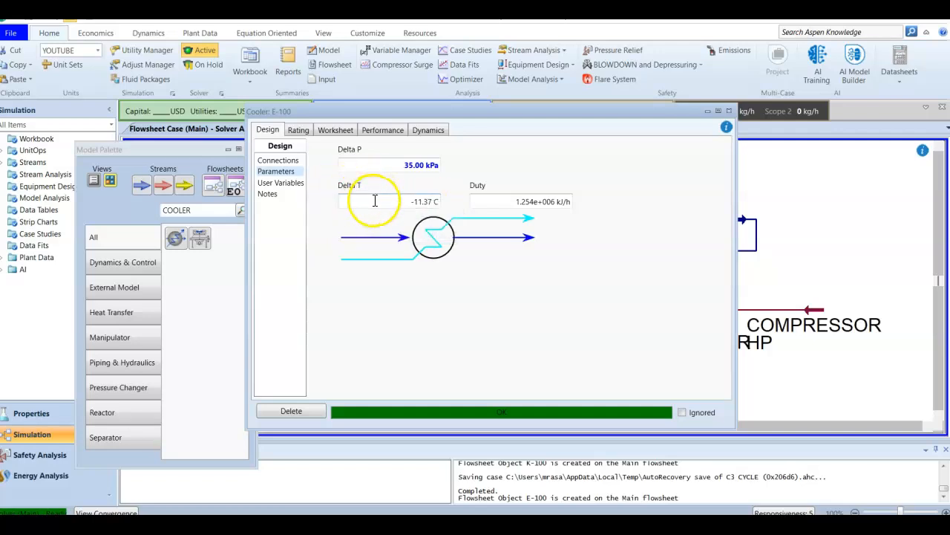
click(507, 202)
click(335, 130)
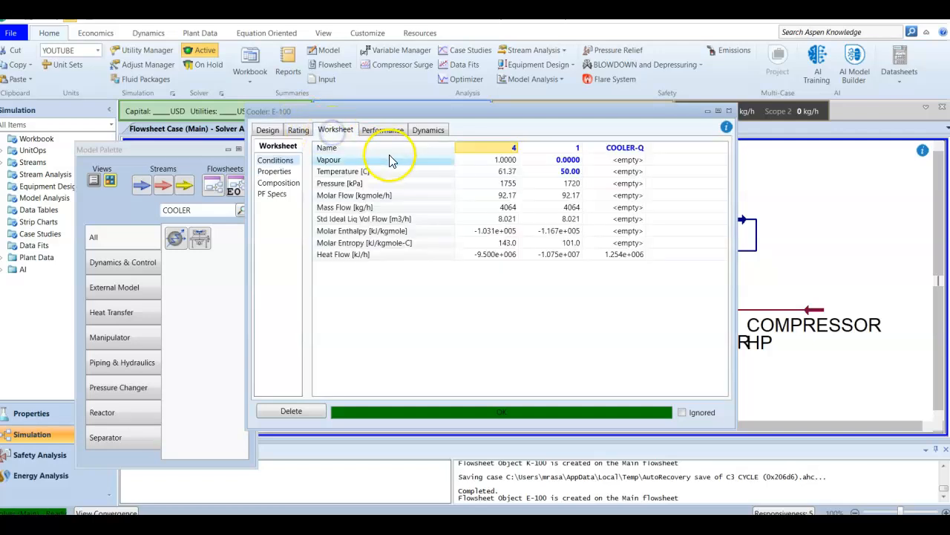
click(480, 175)
click(569, 174)
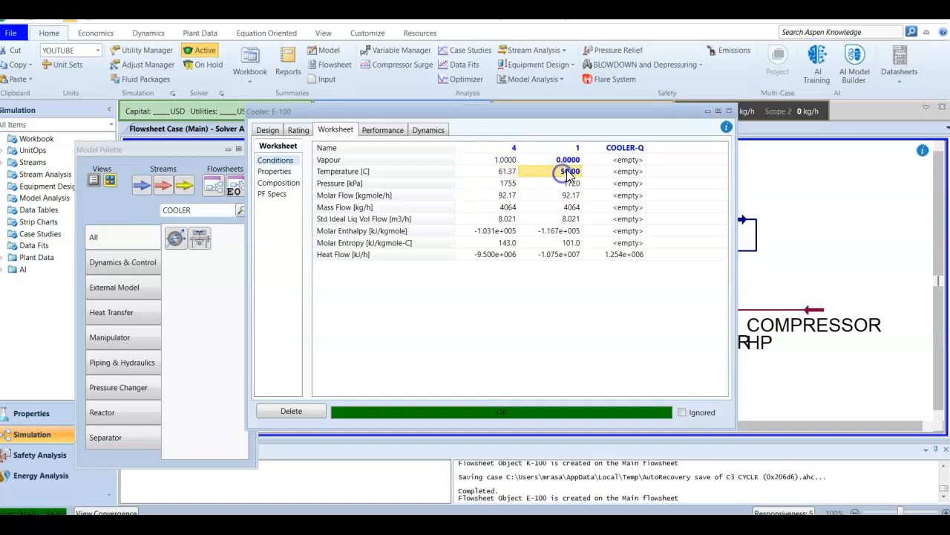
drag(525, 113, 558, 162)
click(748, 162)
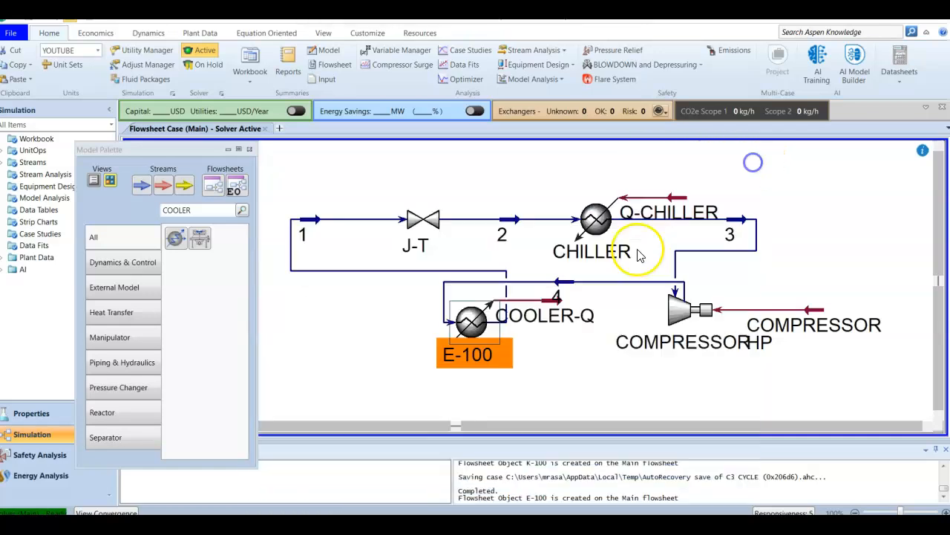
Close the model palette and move cooler E-100 left and slightly down, below the J-T valve on the flowsheet
click(510, 380)
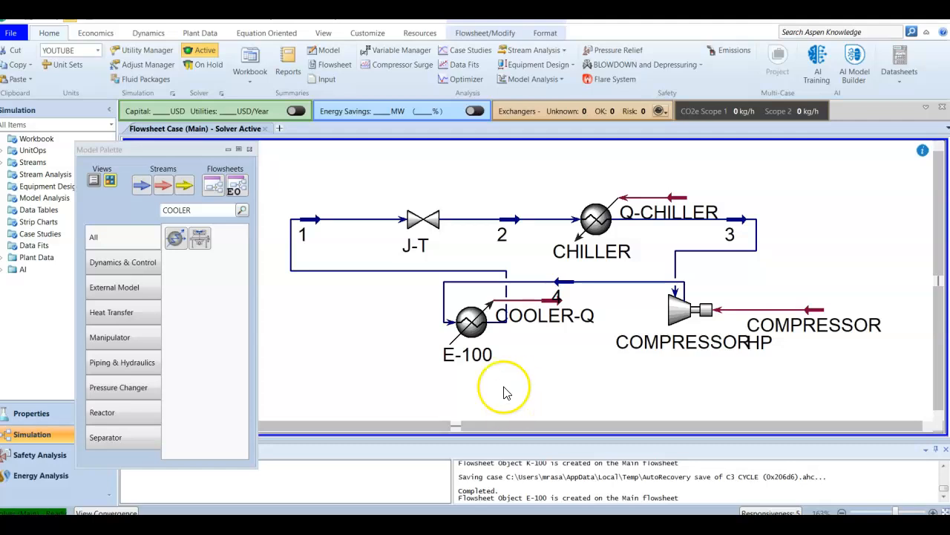
click(249, 149)
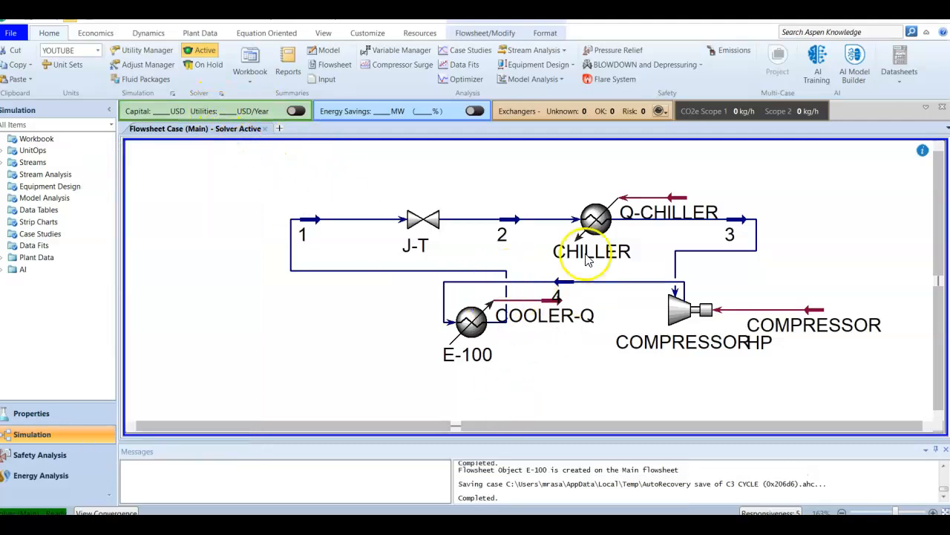
mouse_move(583, 333)
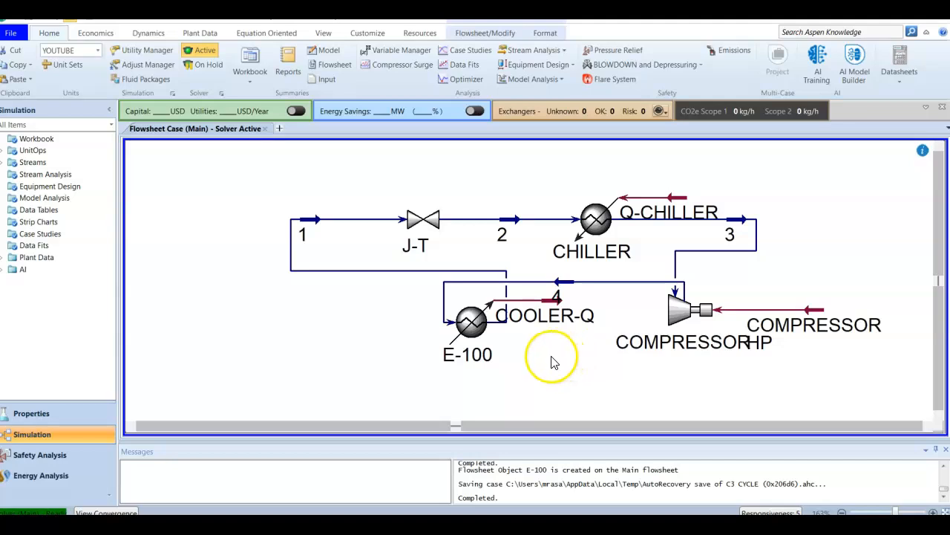
mouse_move(478, 334)
drag(478, 334, 408, 352)
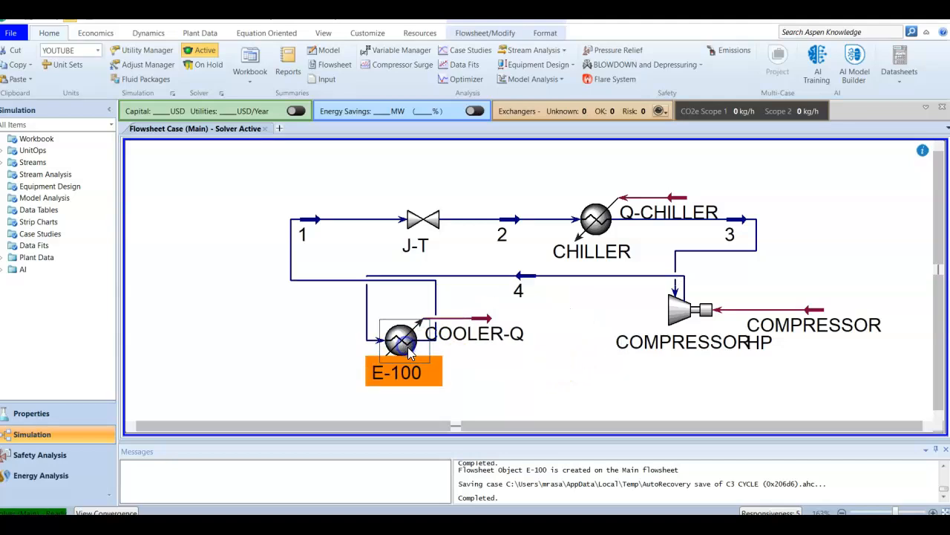
Flip the compressor horizontally on the flowsheet
drag(674, 323, 677, 324)
click(454, 34)
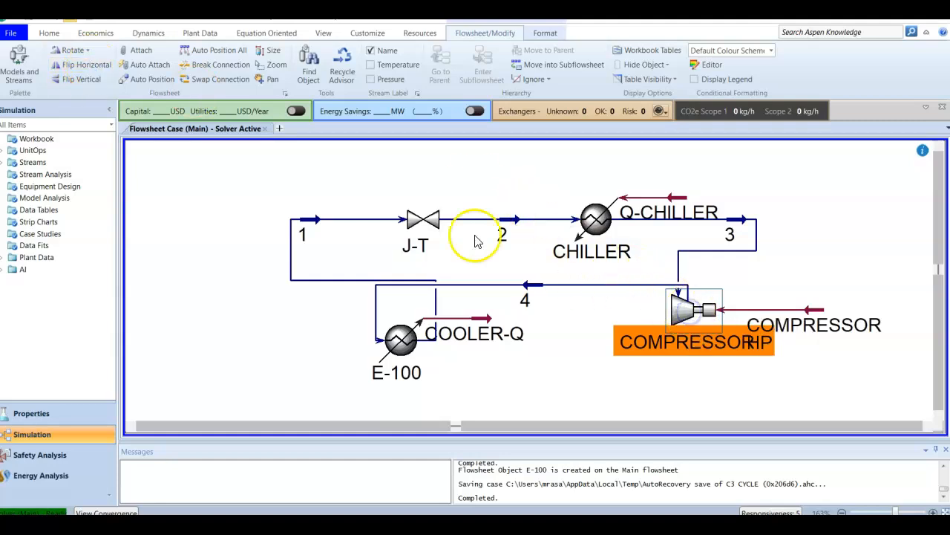
click(87, 65)
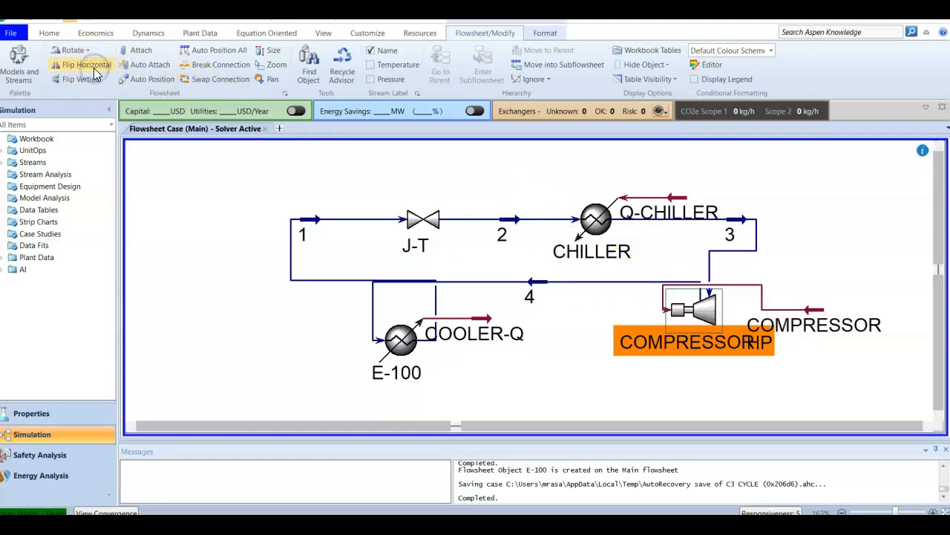
click(611, 370)
click(707, 284)
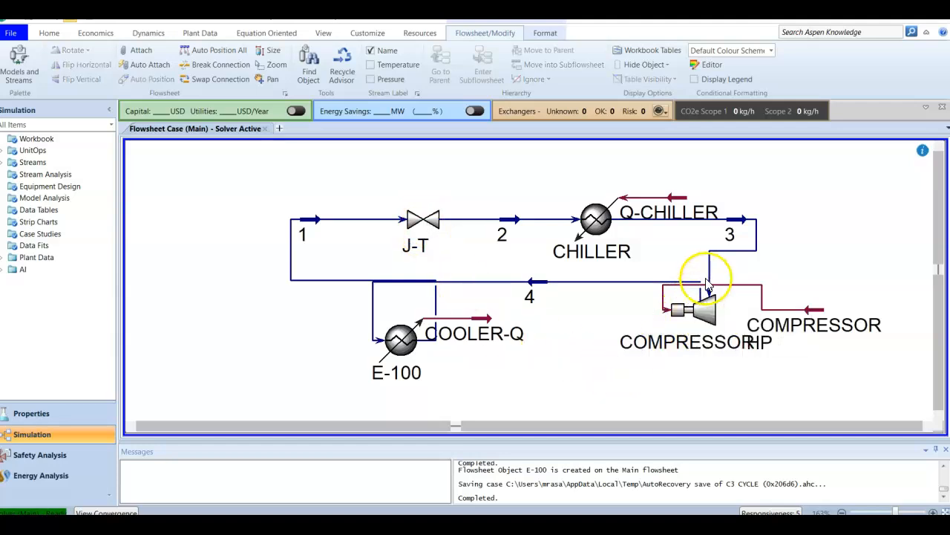
Move the COMPRESSOR HP energy stream to the area below and left of the compressor on the flowsheet
click(815, 315)
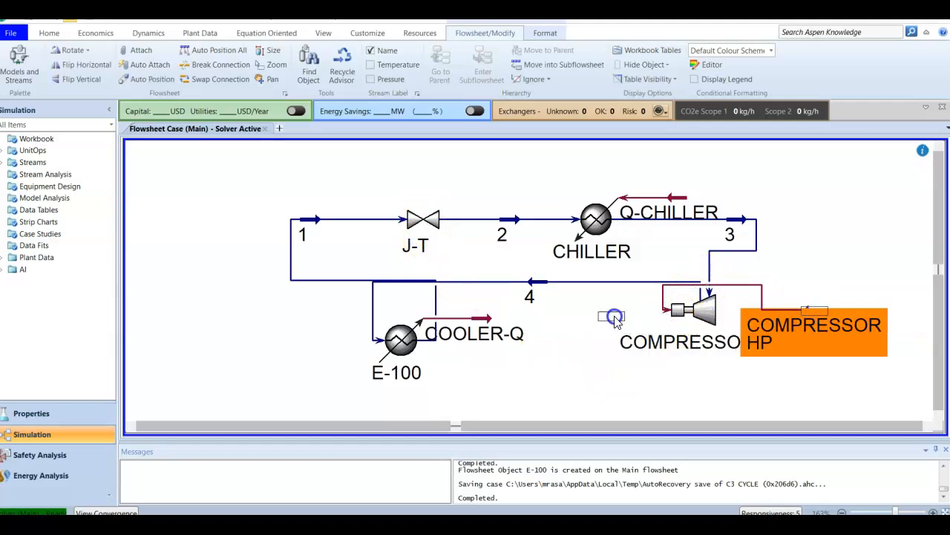
drag(614, 321, 614, 322)
click(709, 408)
click(633, 339)
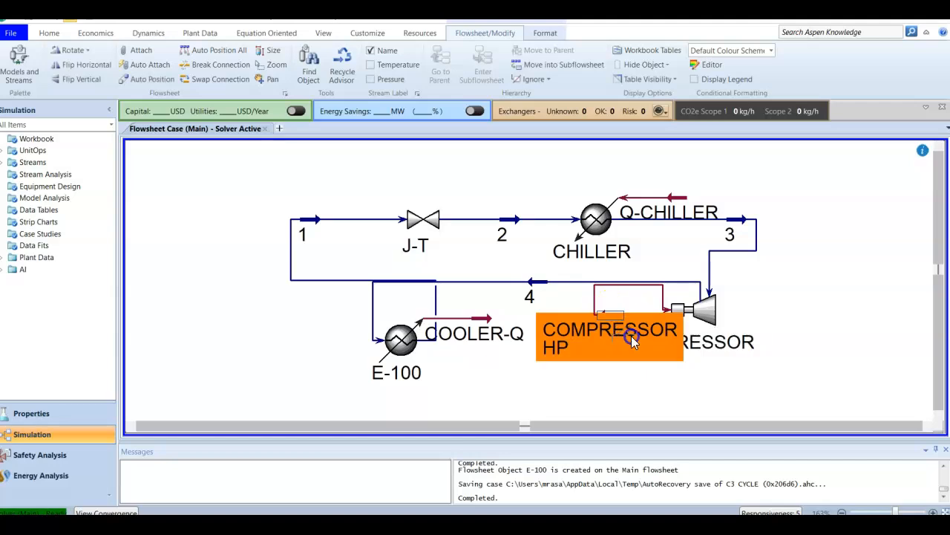
drag(658, 375, 659, 375)
click(747, 367)
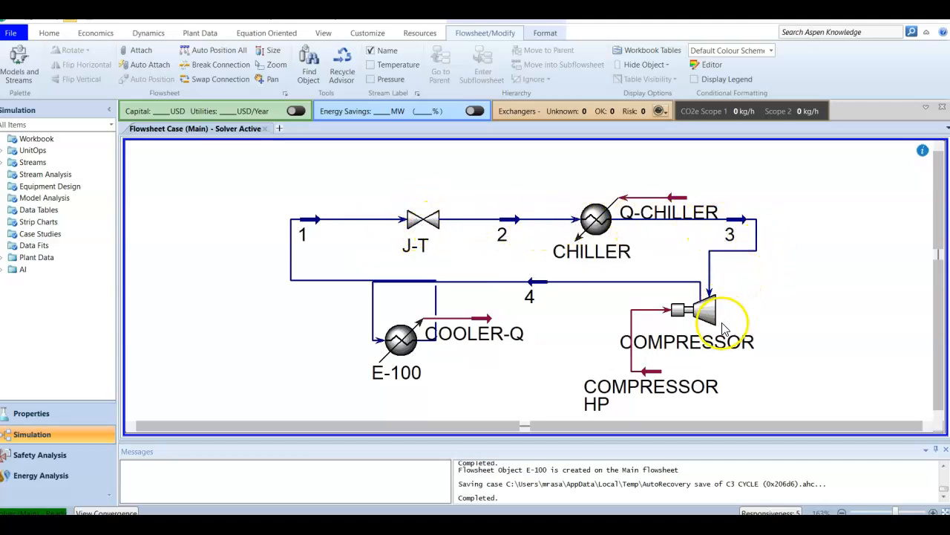
Flip cooler E-100 horizontally on the flowsheet
drag(407, 342, 401, 339)
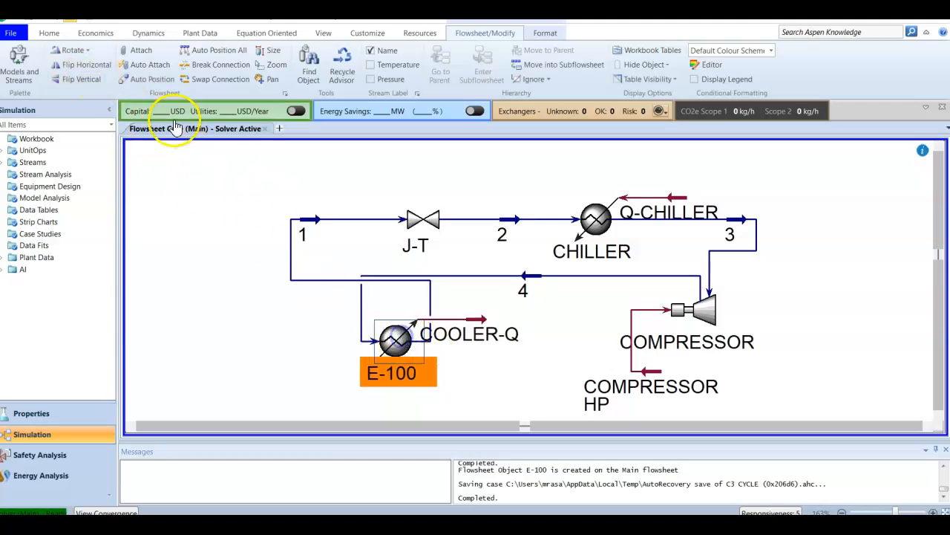
click(80, 66)
click(248, 278)
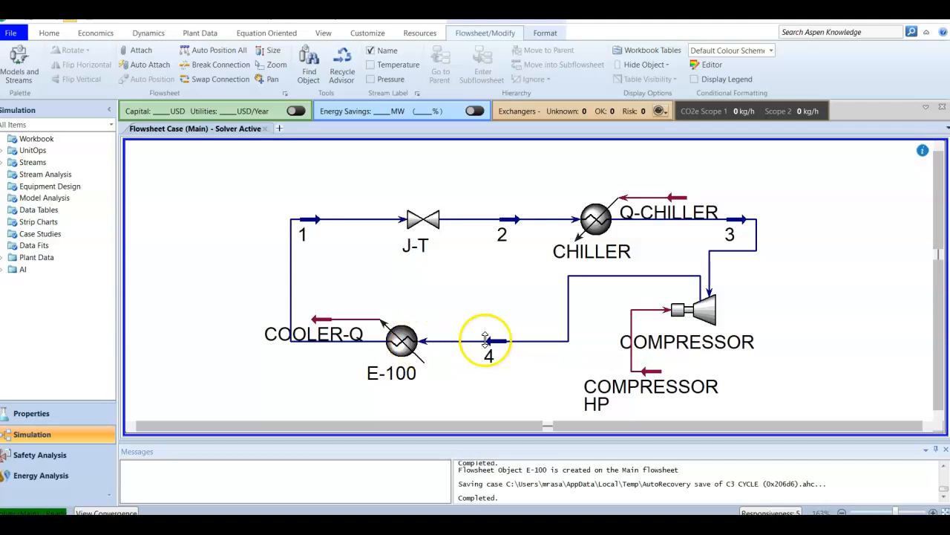
Move the COOLER-Q energy stream slightly up and right, closer to cooler E-100
mouse_move(321, 326)
drag(322, 321, 338, 298)
click(482, 302)
Rename inlet stream 4 as CONDENSER in cooler E-100's worksheet and close the cooler window
double_click(392, 381)
drag(239, 201, 376, 163)
click(473, 202)
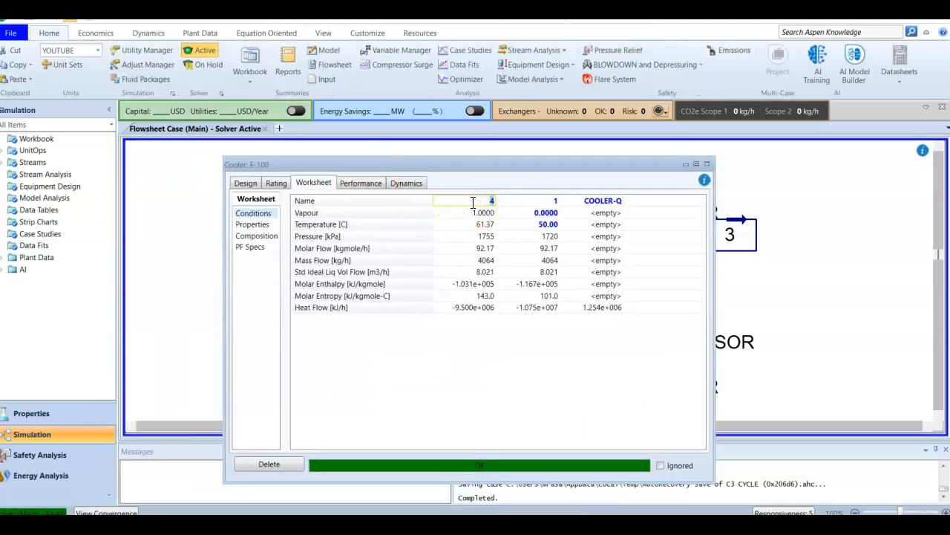
text(cONDENSER)
key(Return)
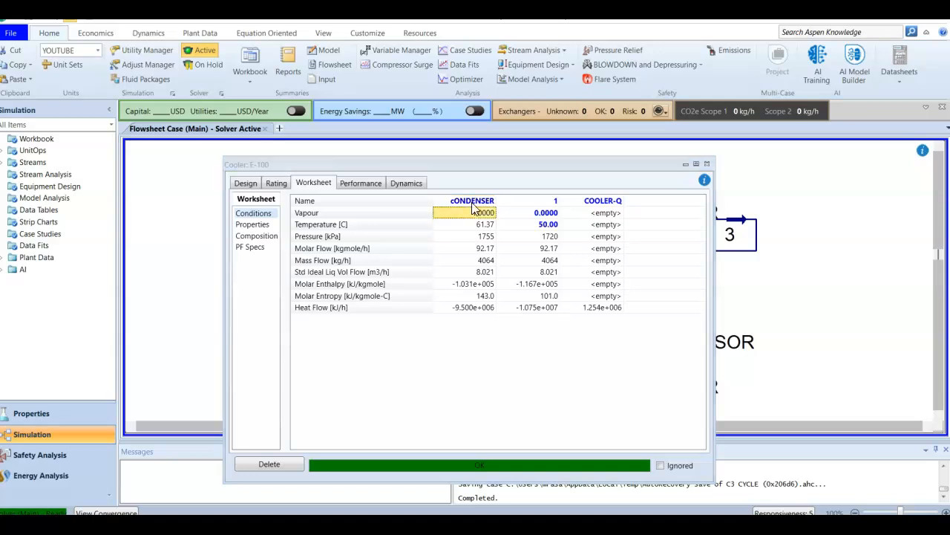
click(480, 203)
text(CO)
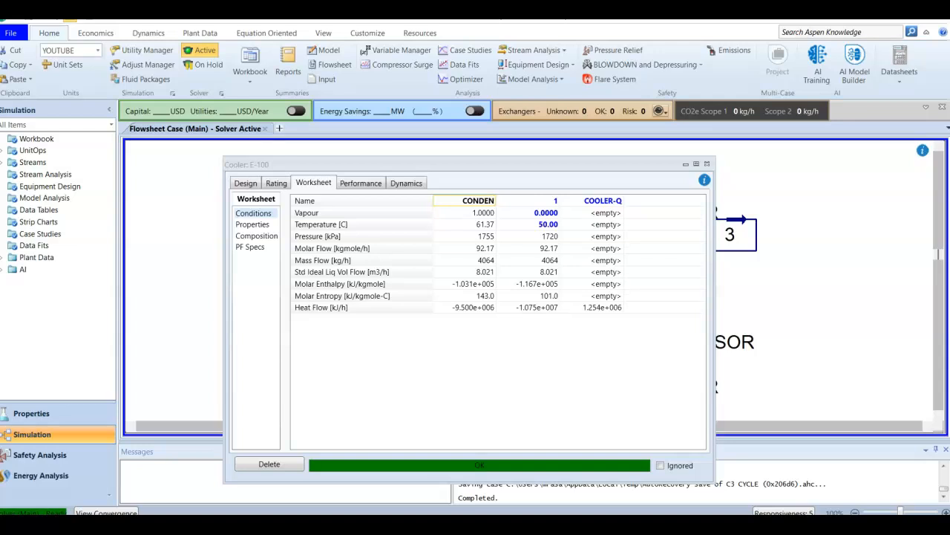
key(Return)
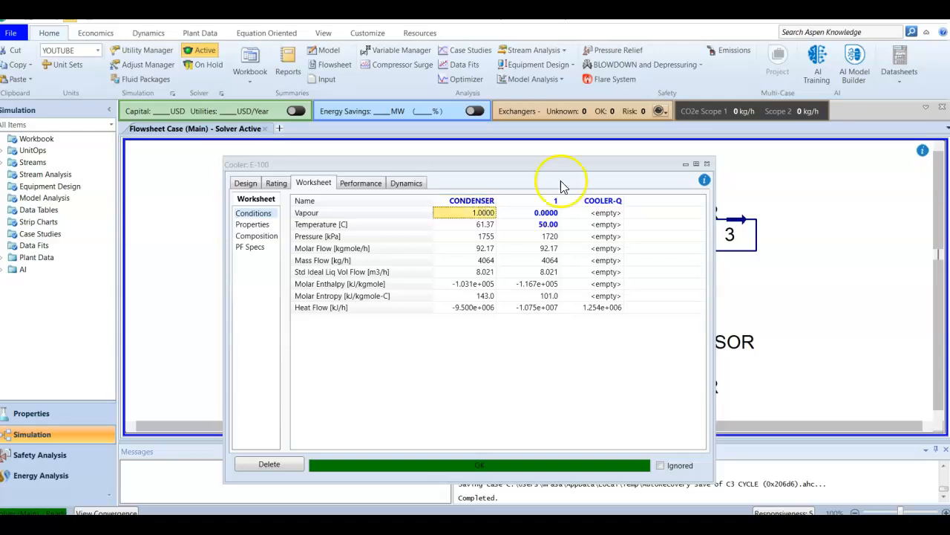
click(707, 164)
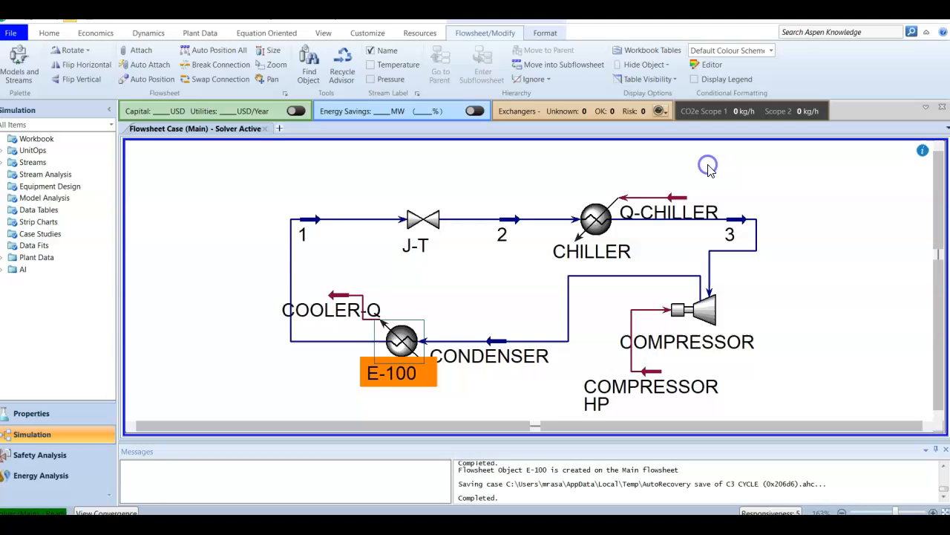
Move the compressor slightly down and right on the flowsheet
click(462, 289)
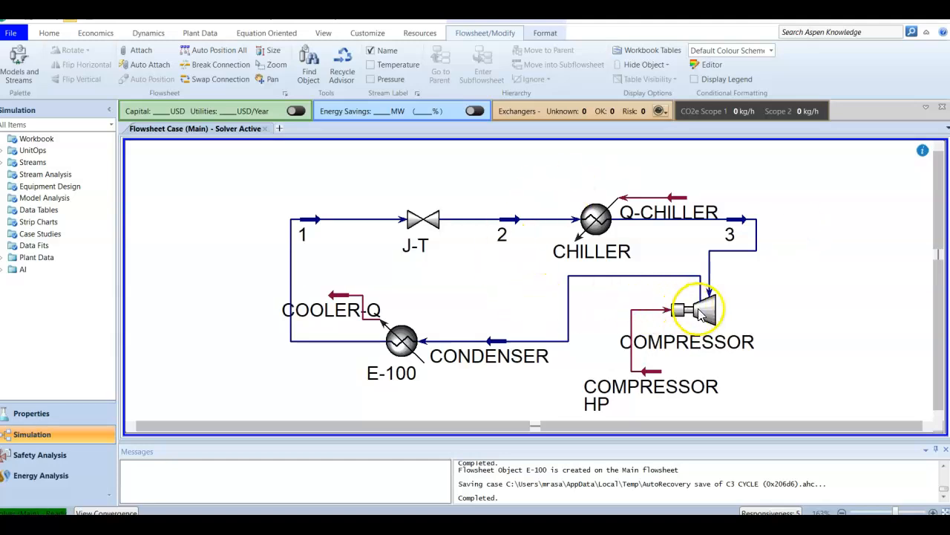
drag(734, 342, 767, 371)
click(793, 312)
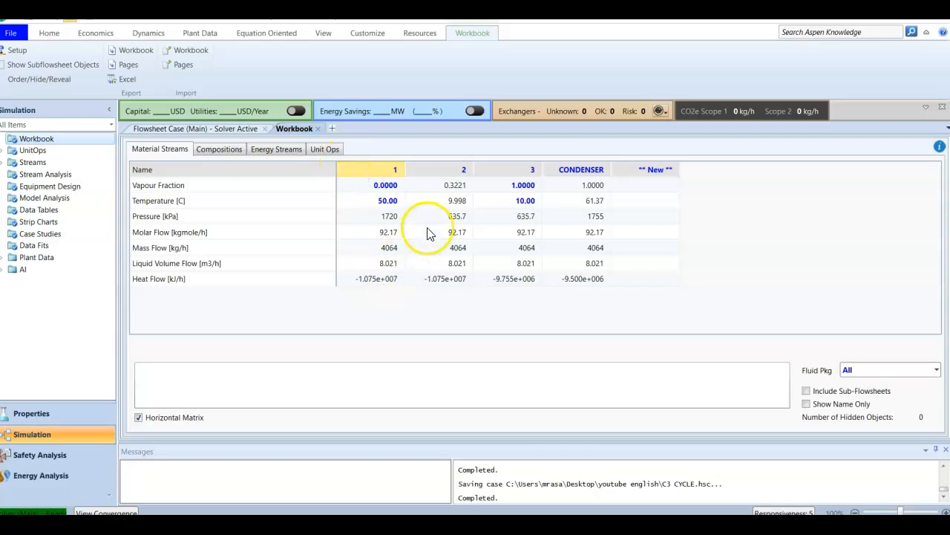
Return from the workbook to the flowsheet and rename the CONDENSER material stream as 4, closing its window
click(583, 169)
click(237, 132)
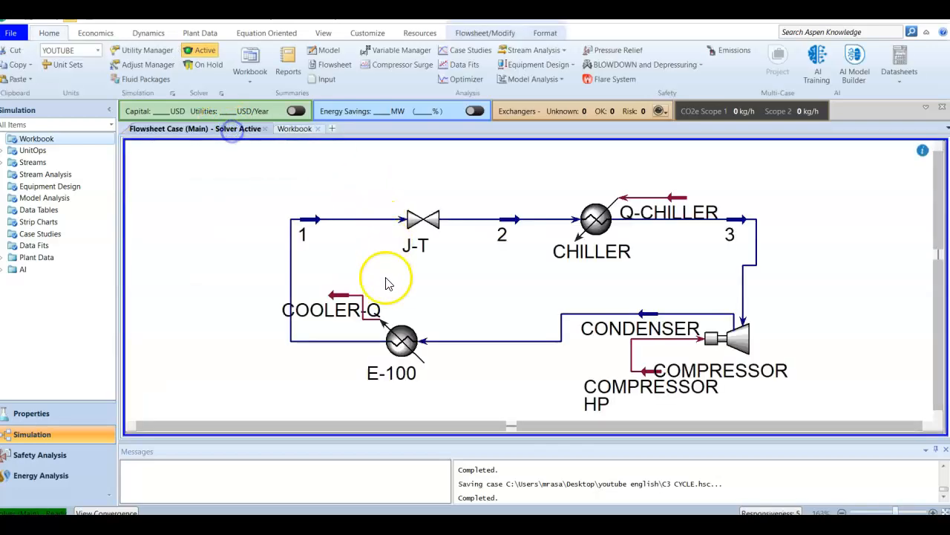
mouse_move(344, 301)
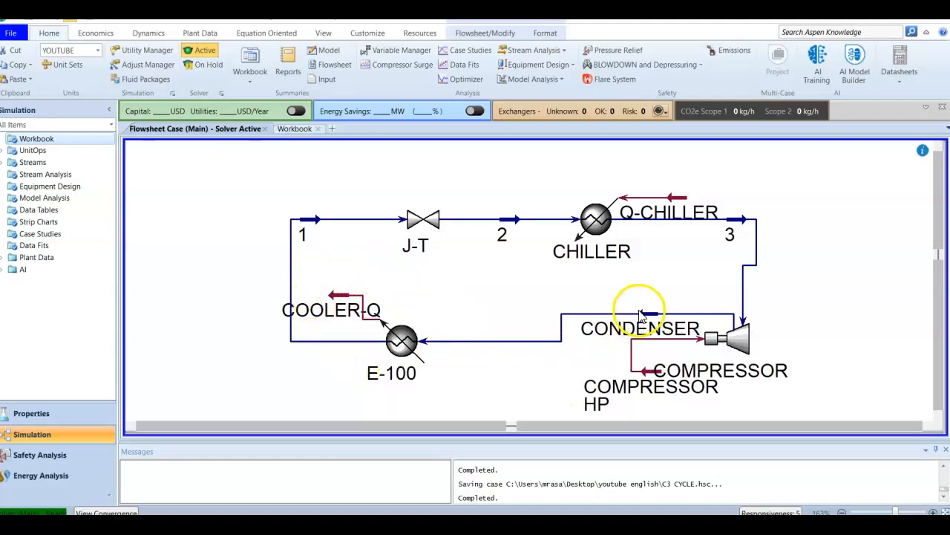
click(643, 315)
double_click(643, 316)
click(169, 236)
text(4)
key(Return)
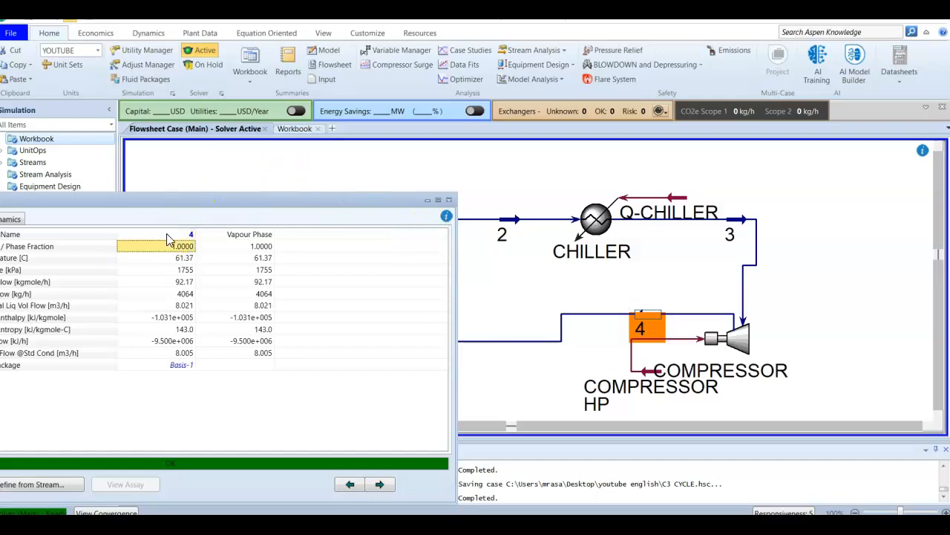
click(448, 199)
Rename cooler E-100 as CONDENSER in its design connections and close its window
click(412, 346)
double_click(412, 346)
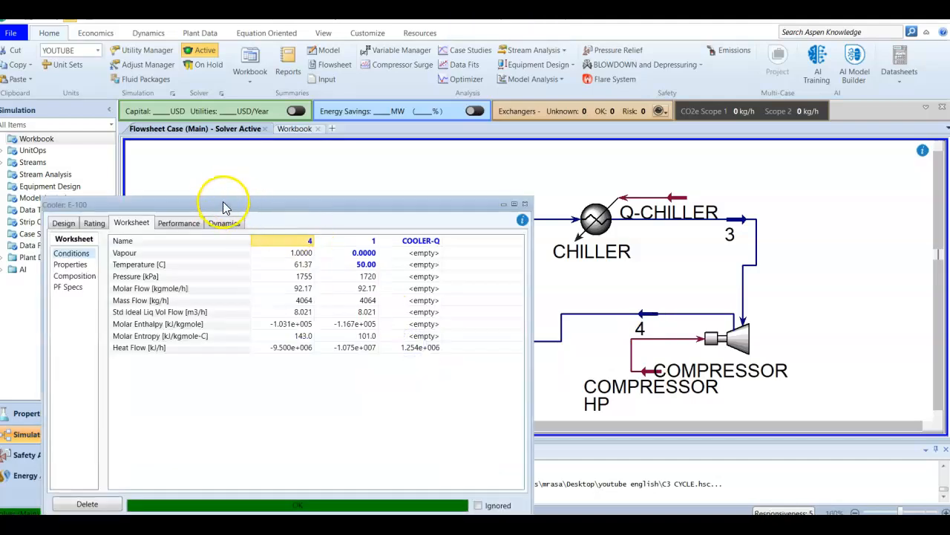
drag(225, 207, 273, 158)
click(113, 175)
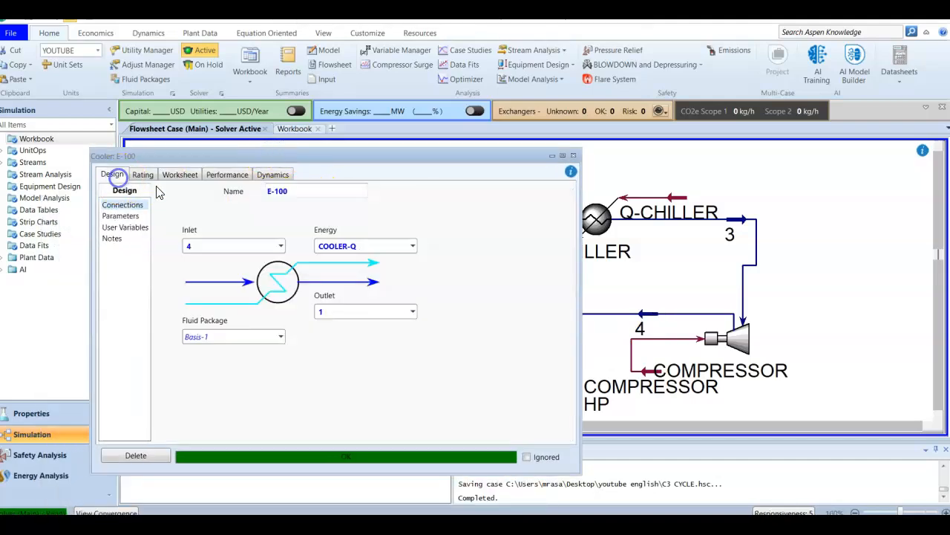
click(313, 195)
text(CONDENSER4)
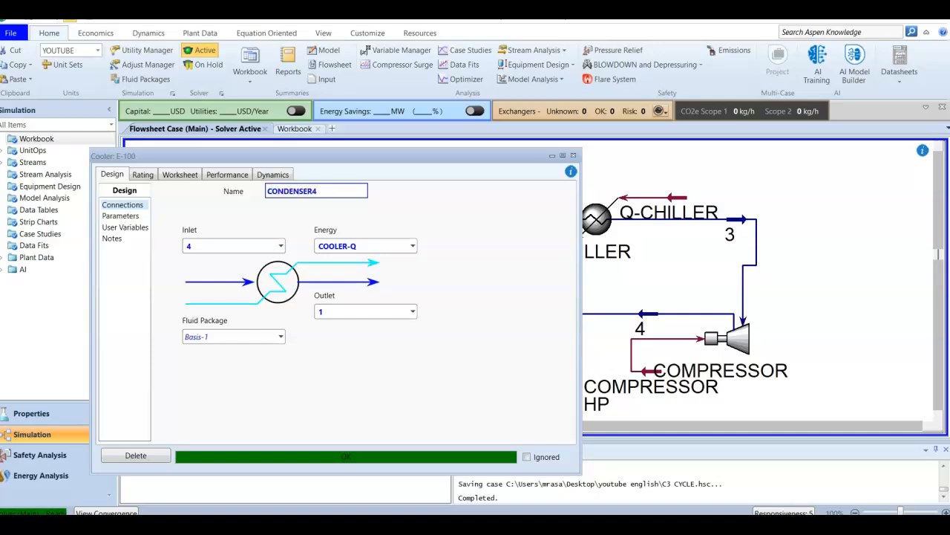
key(BackSpace)
key(Return)
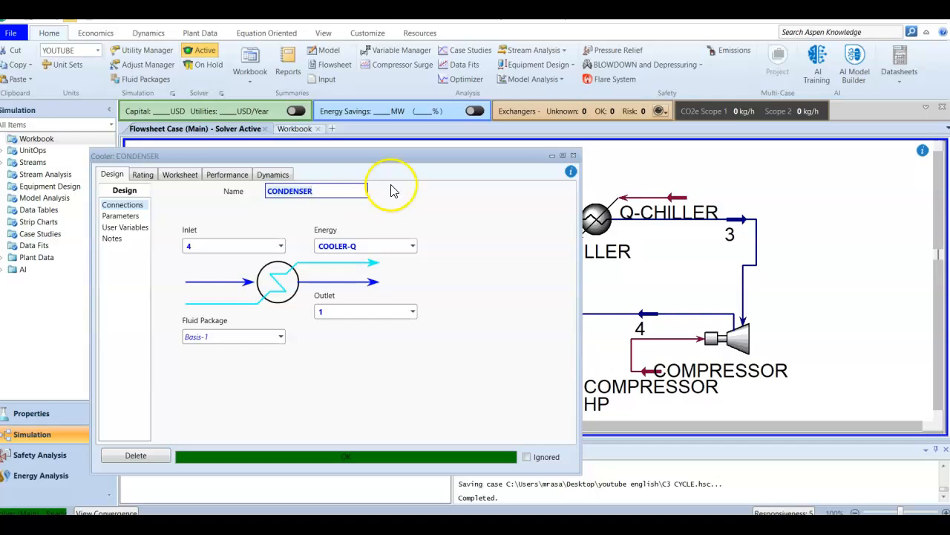
click(574, 155)
Examine the material stream conditions and the propane mole fractions of streams 1 to 4 in the workbook
click(294, 129)
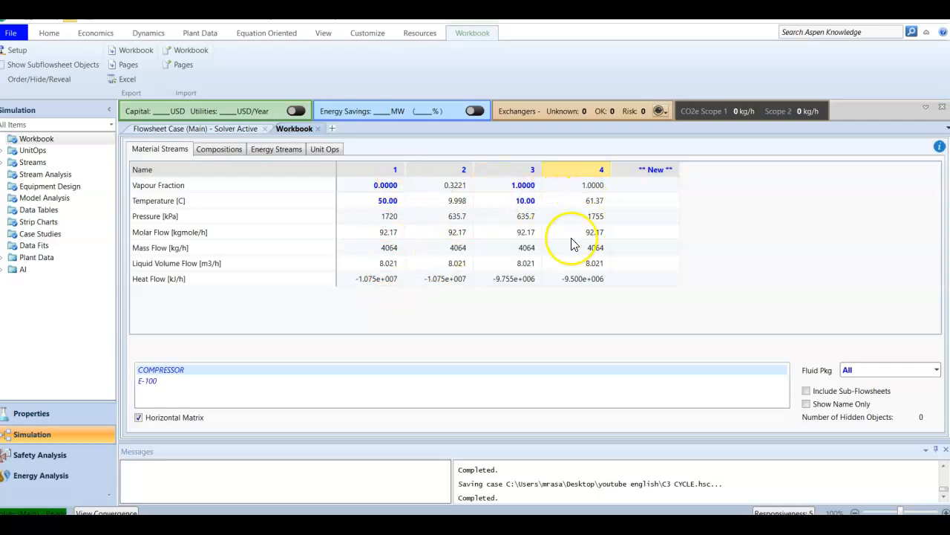
click(212, 150)
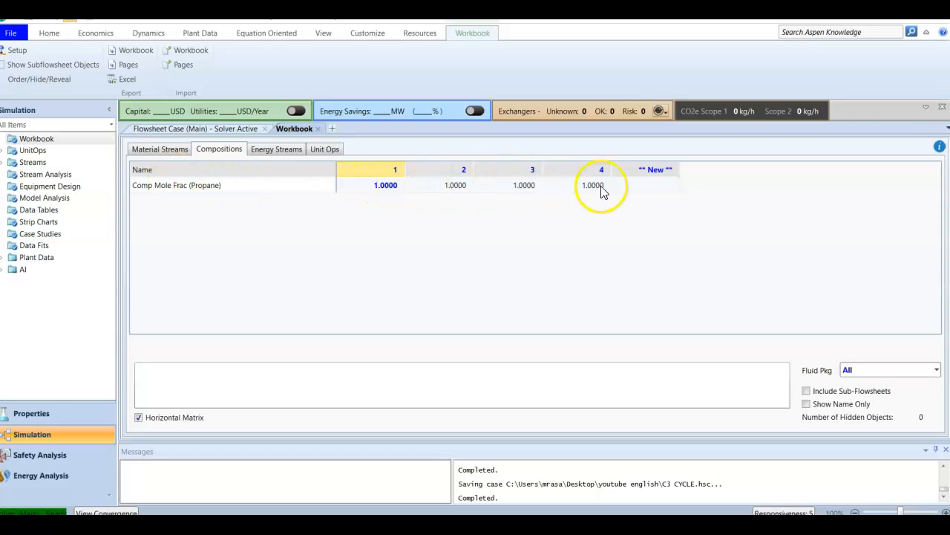
click(202, 190)
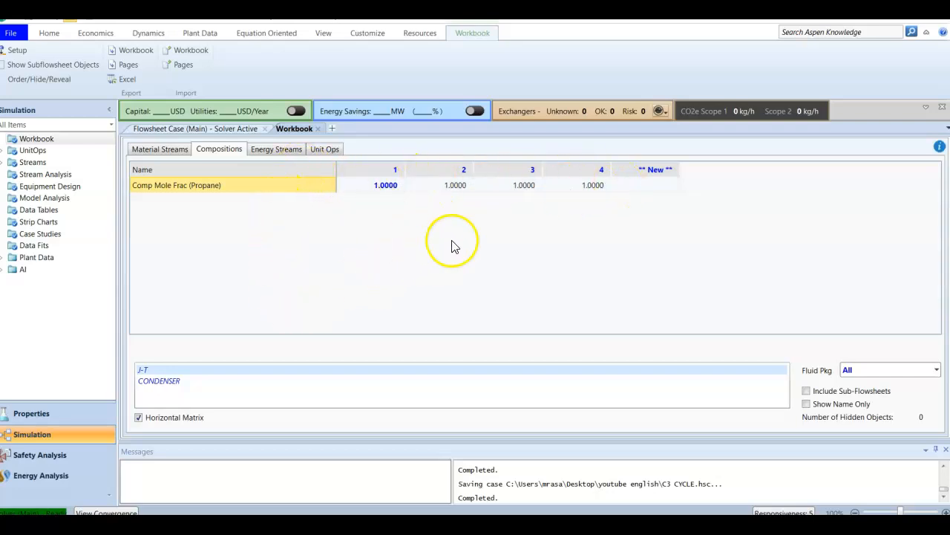
Examine the heat flows of the Q-CHILLER, compressor and COOLER-Q energy streams in the workbook
click(274, 154)
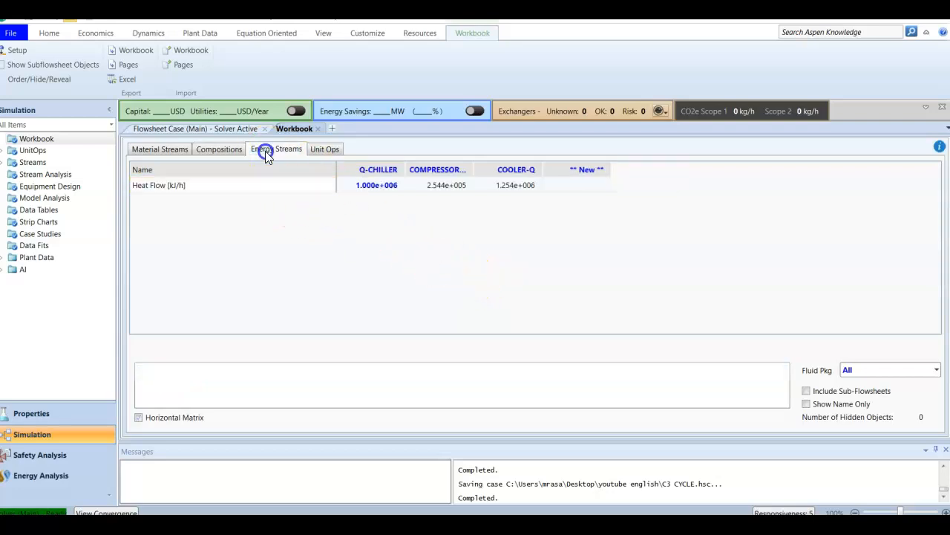
click(354, 187)
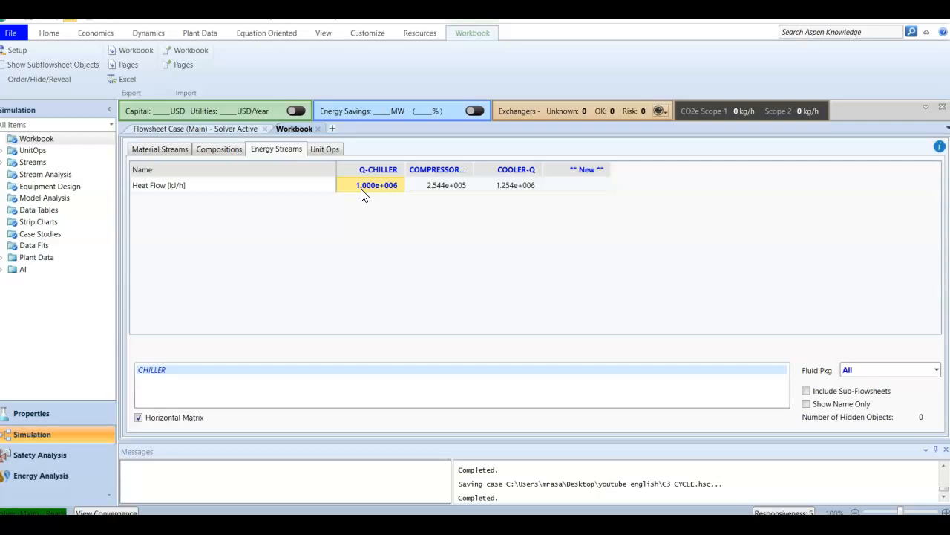
click(422, 185)
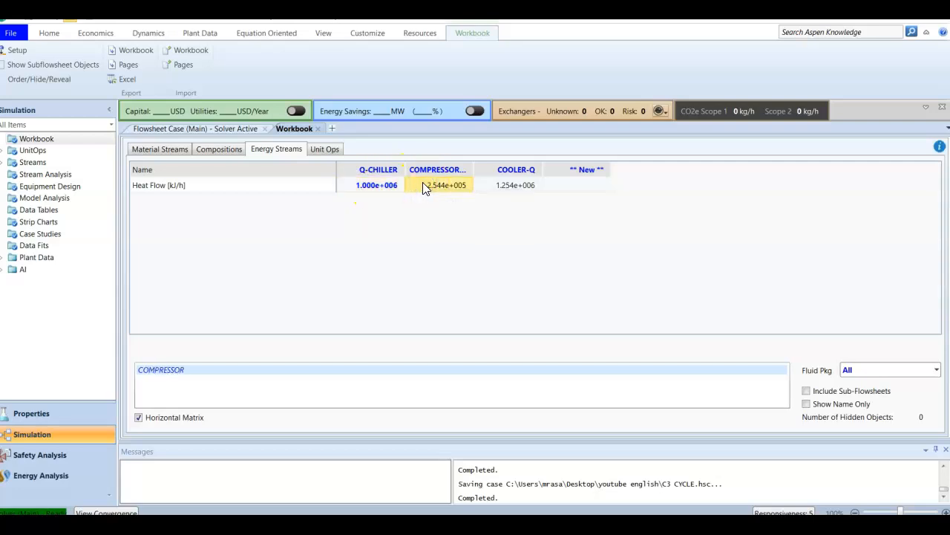
click(491, 185)
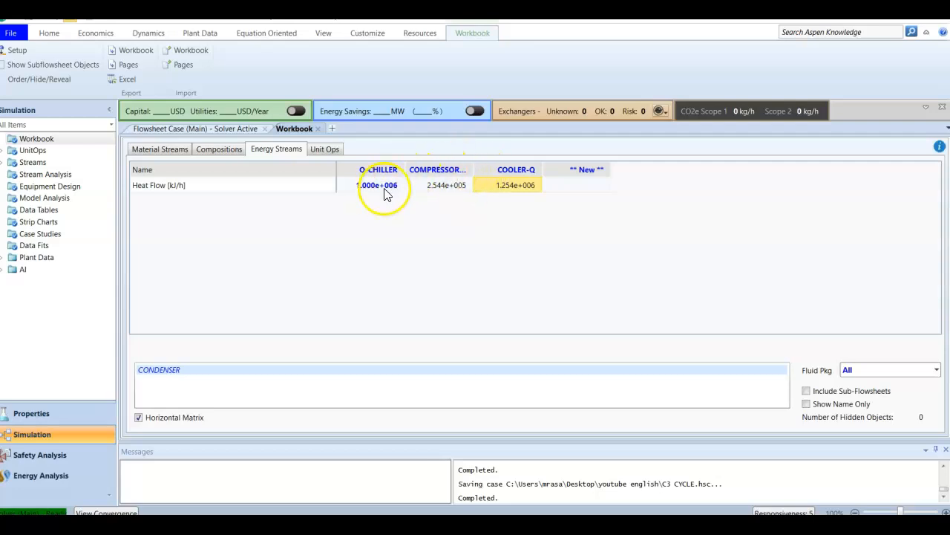
Examine the names and object types of the unit operations listed in the workbook
click(325, 149)
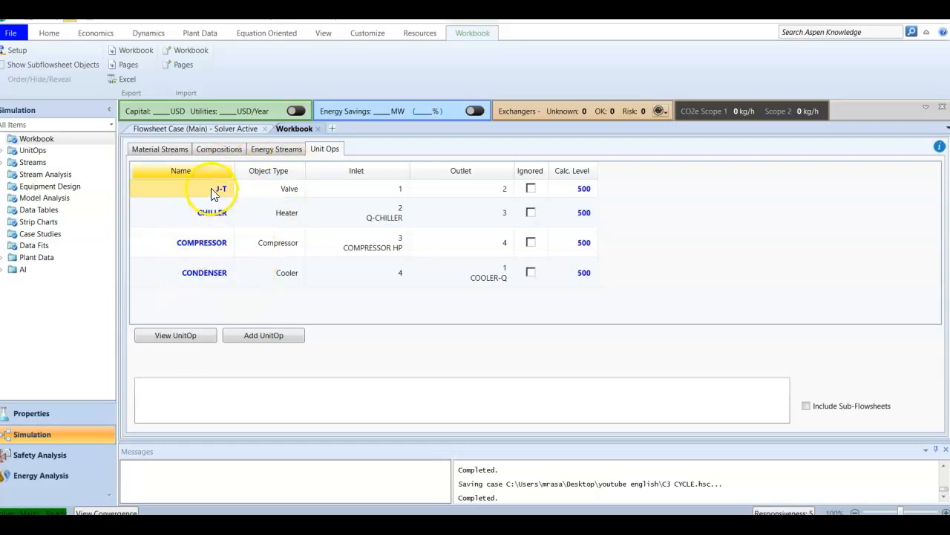
click(281, 192)
click(203, 214)
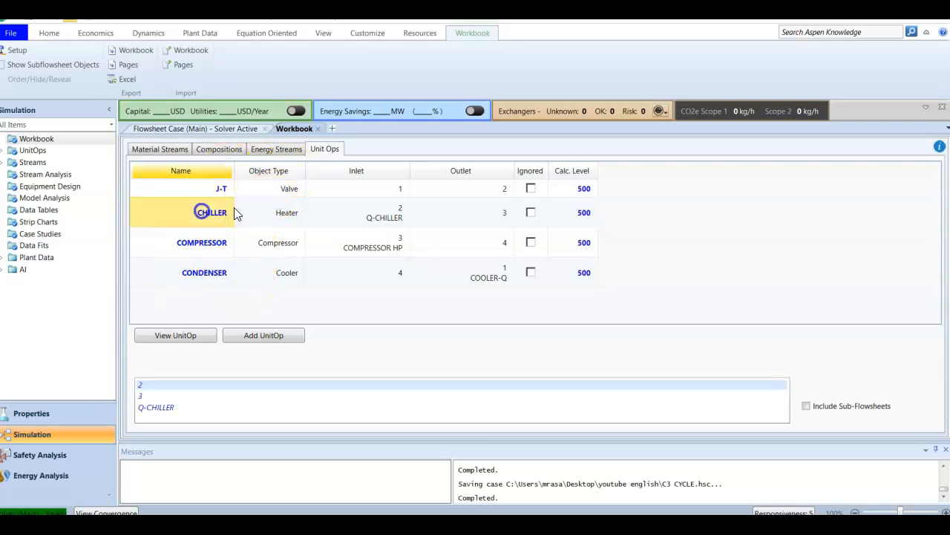
click(264, 213)
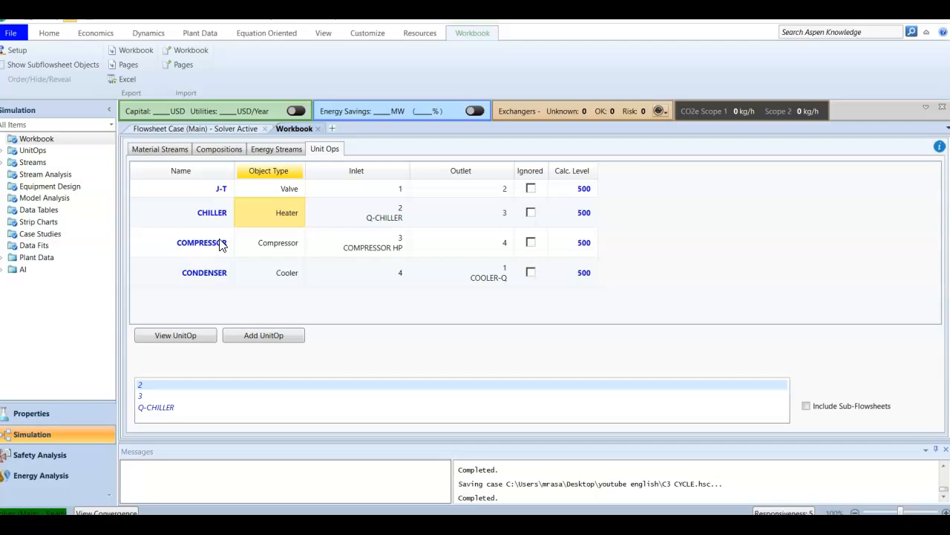
click(282, 173)
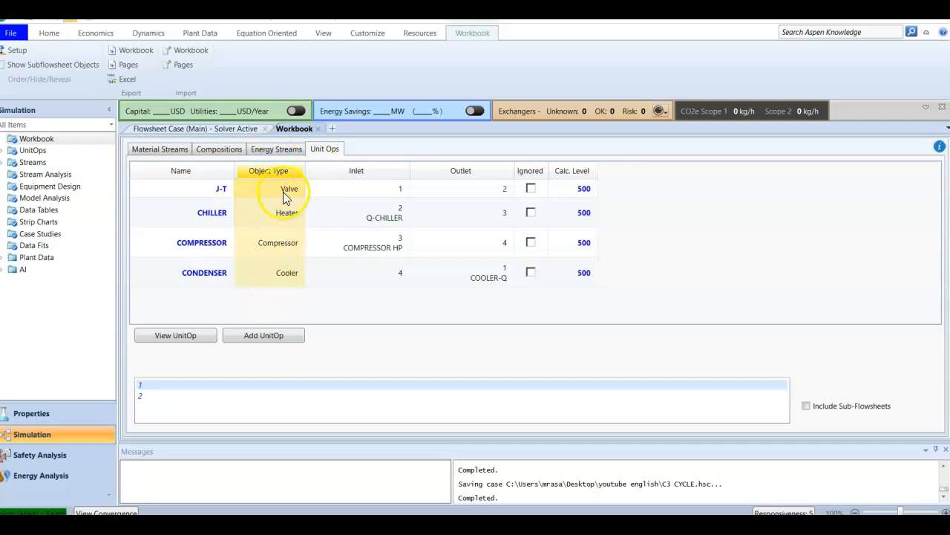
Examine the J-T valve's worksheet from the flowsheet, close it, and return to the workbook's material streams
click(194, 129)
double_click(422, 220)
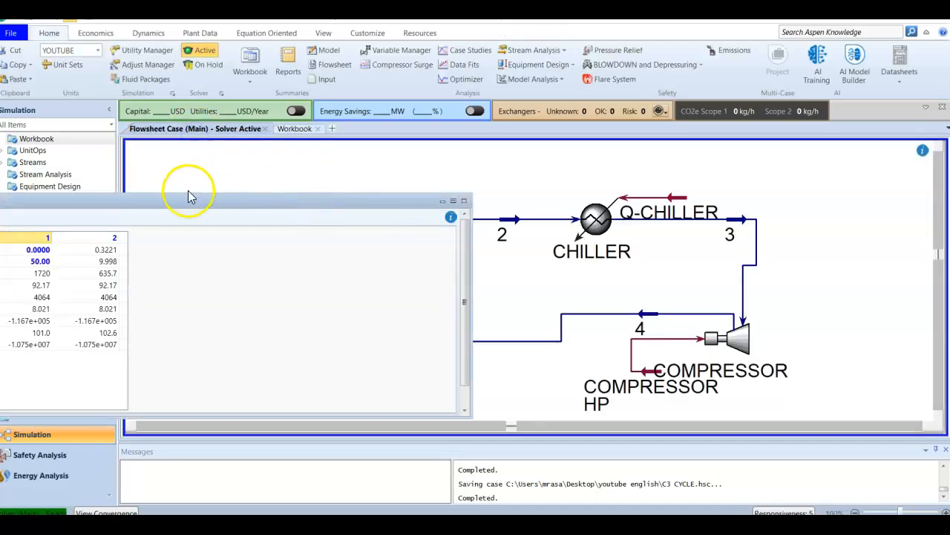
drag(187, 208, 572, 156)
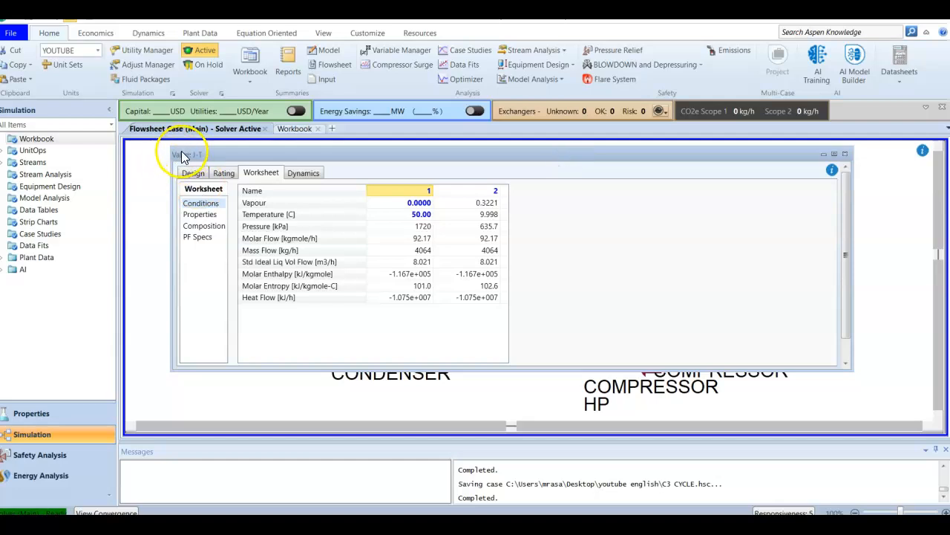
click(843, 154)
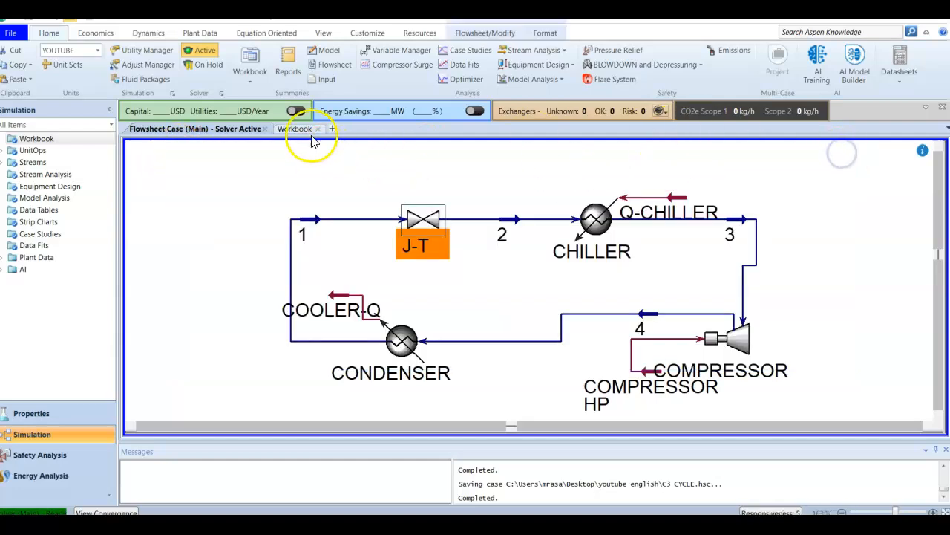
click(306, 130)
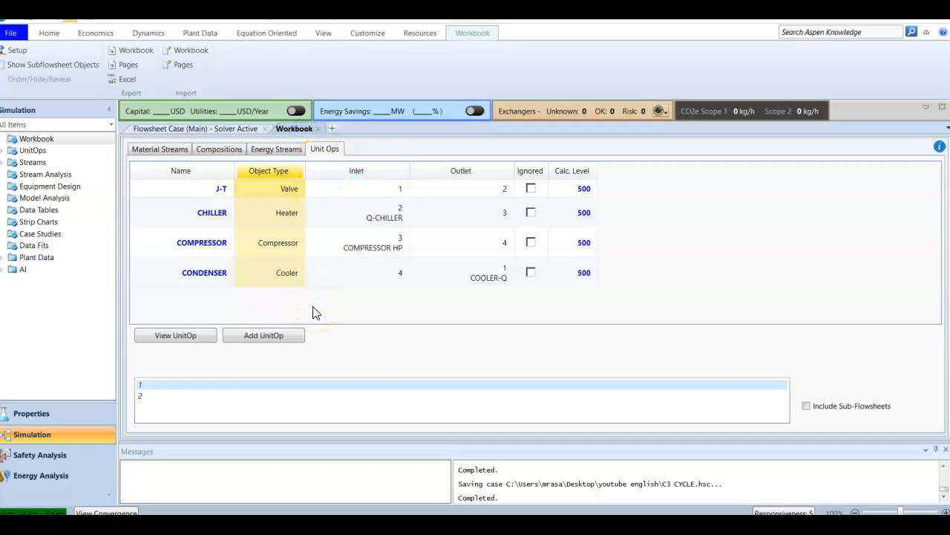
click(160, 149)
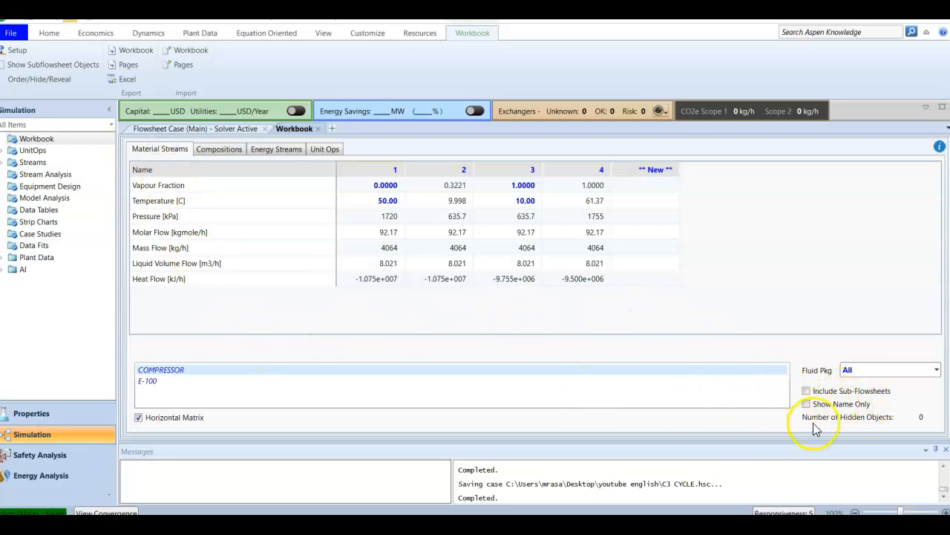
Check the unit operations attached to the selected stream in the workbook, and close the workbook
click(148, 381)
click(151, 369)
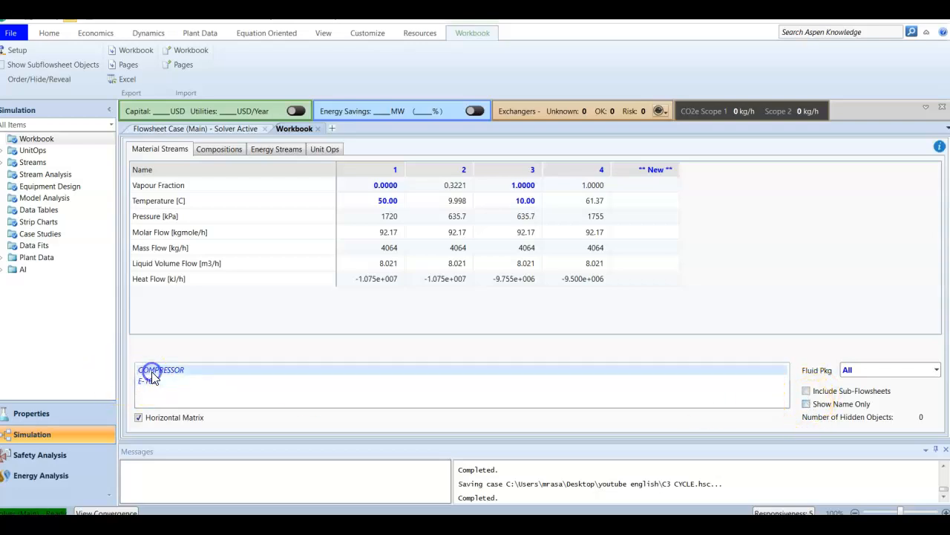
click(317, 129)
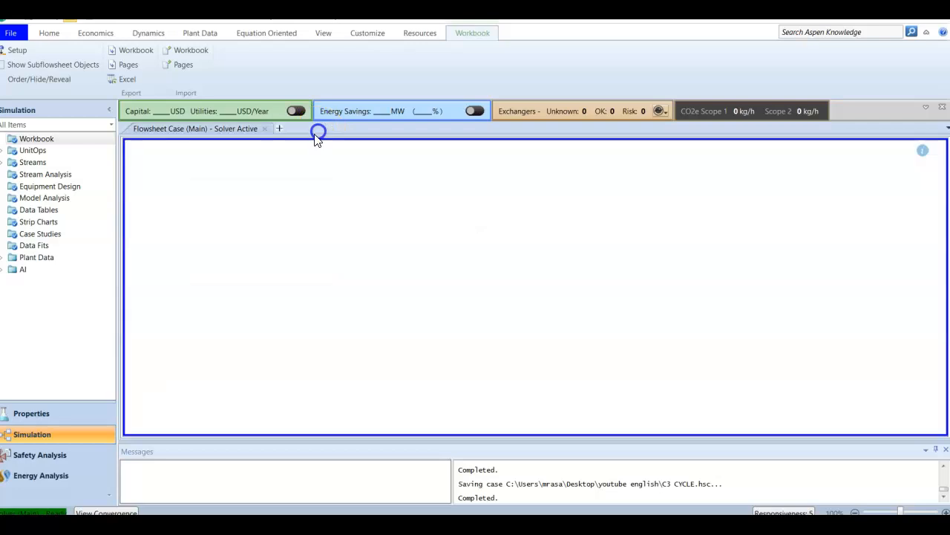
View the CHILLER, COMPRESSOR, CONDENSER and J-T unit operations one after another from the simulation tree
click(4, 152)
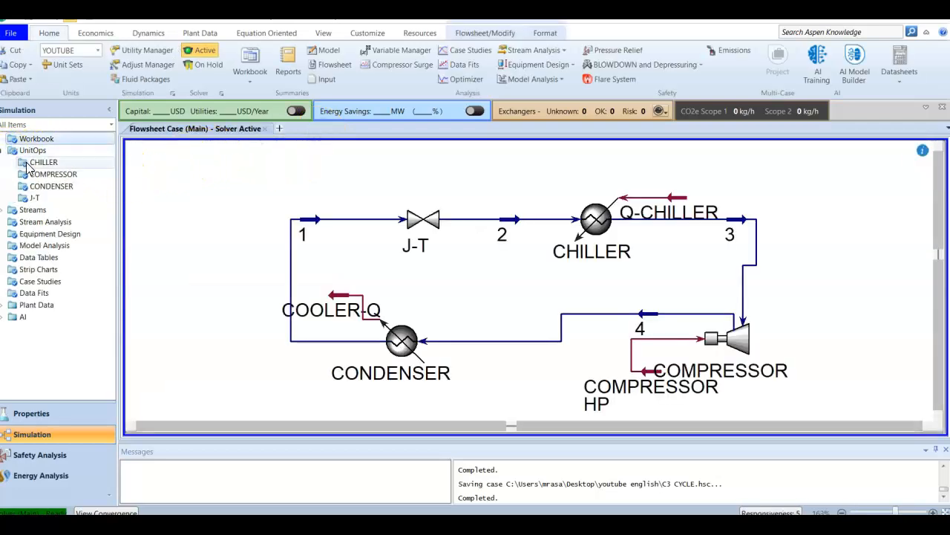
double_click(34, 162)
double_click(45, 175)
double_click(46, 186)
double_click(41, 198)
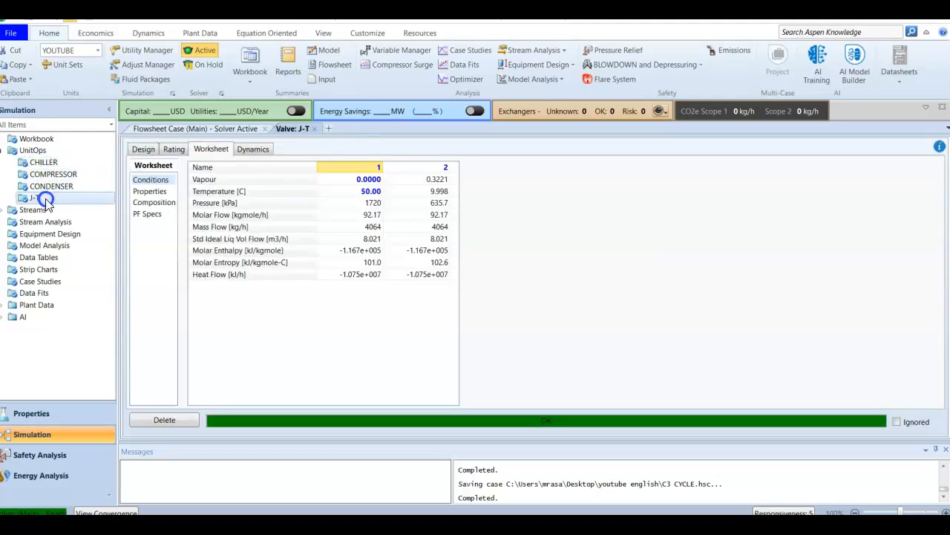
View material streams 2, 3 and 4 and energy streams COMPRESSOR HP, COOLER-Q and Q-CHILLER from the simulation tree
click(4, 210)
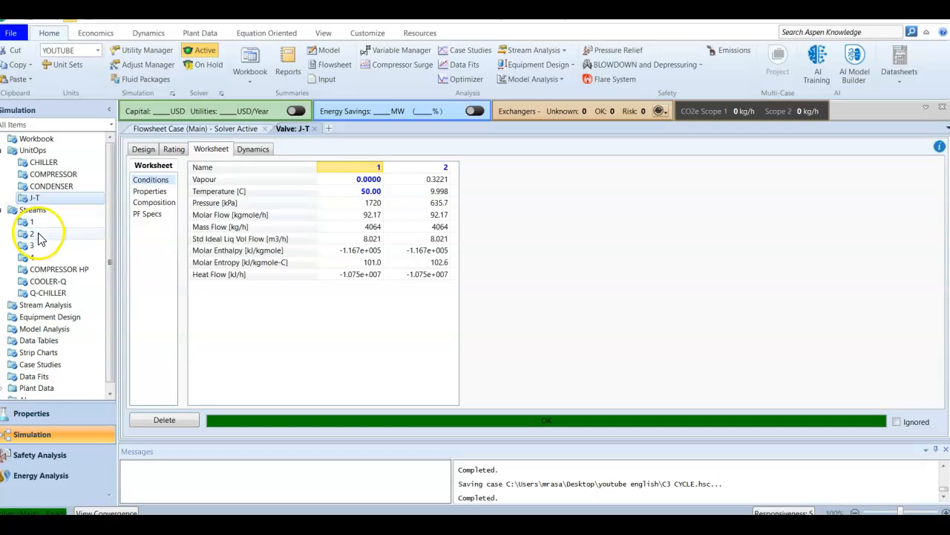
double_click(36, 234)
double_click(33, 246)
double_click(34, 257)
double_click(54, 268)
double_click(49, 283)
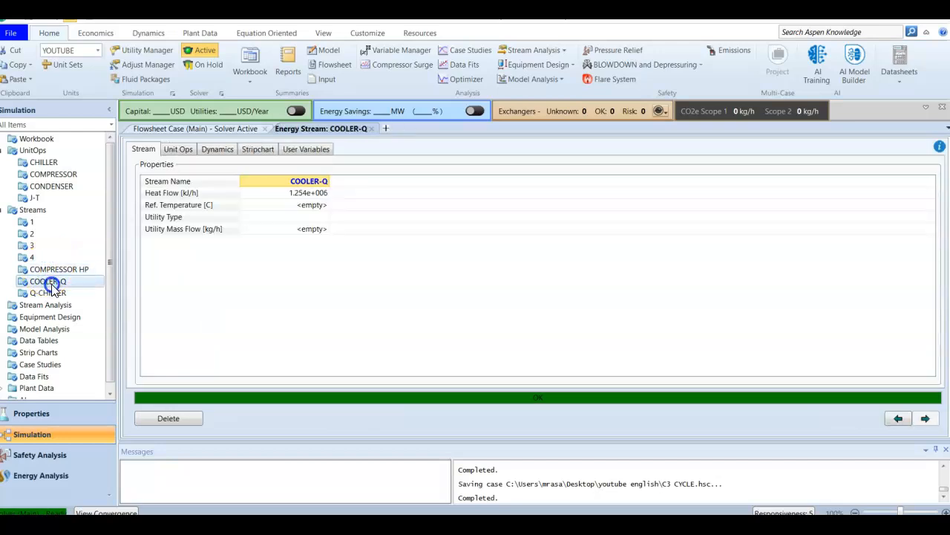
double_click(52, 294)
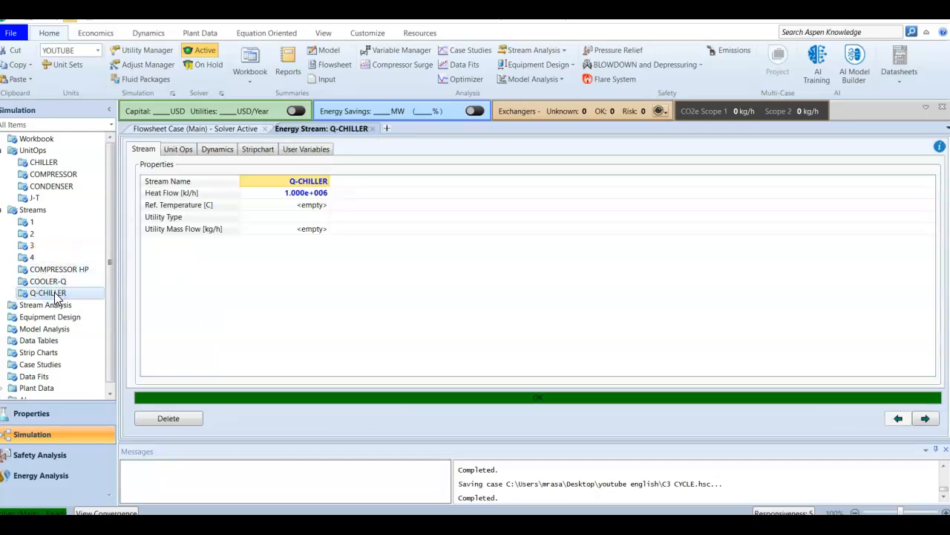
Look over the remaining categories in the simulation tree and close the Q-CHILLER stream to return to the flowsheet
click(46, 305)
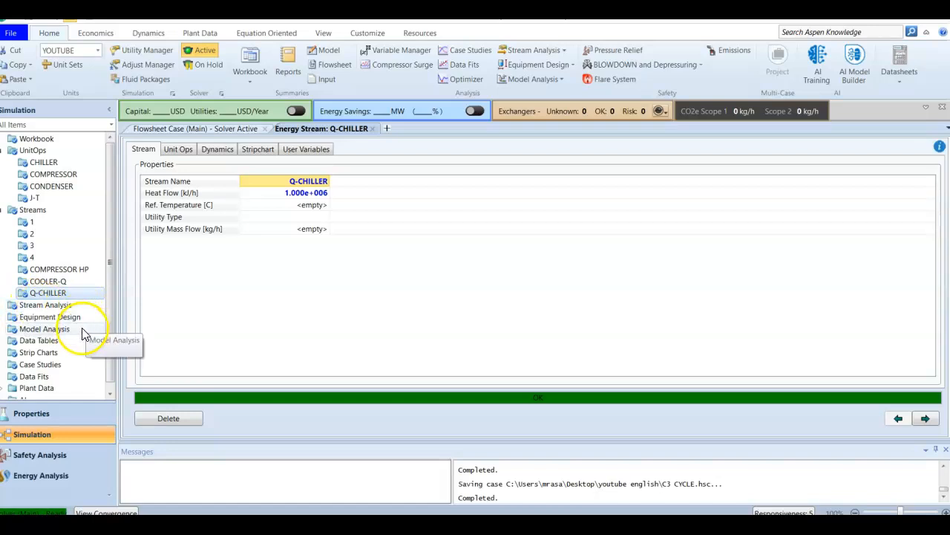
scroll(86, 334, down, 1)
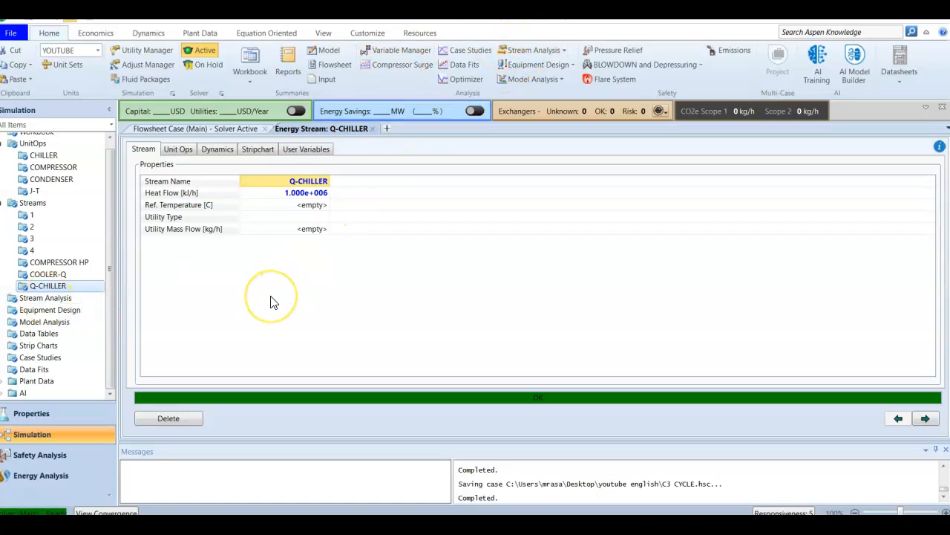
click(372, 128)
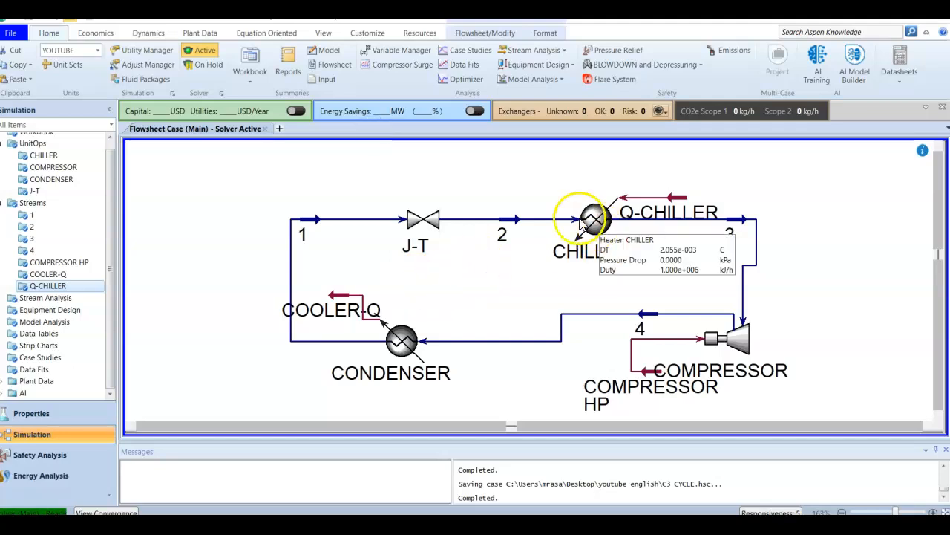